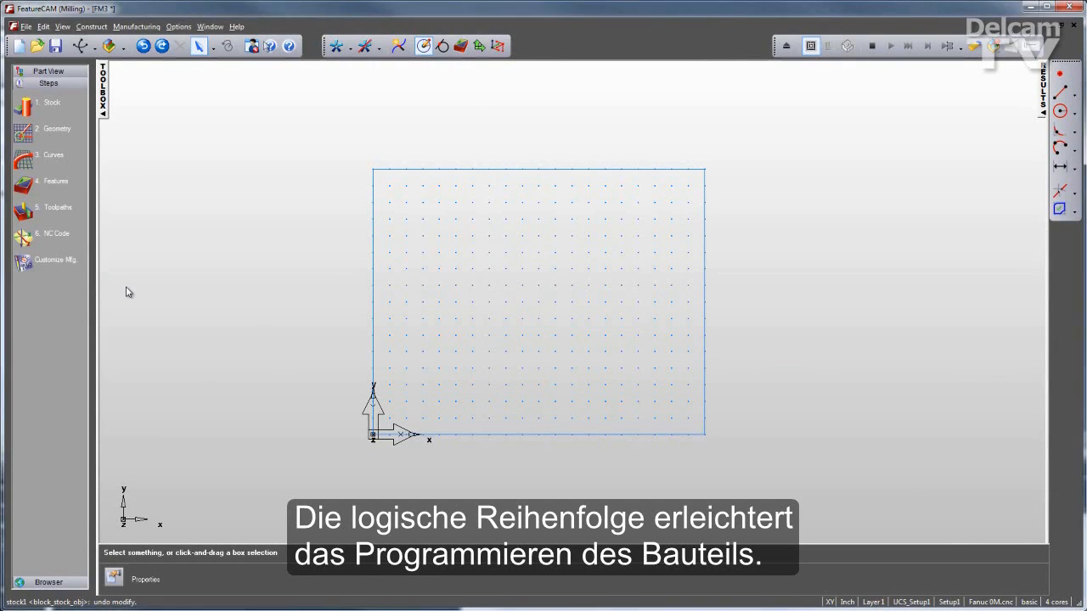
# Define an aluminum block stock 6 in long, 4 in wide and 1 in thick, without multi-axis positioning, using Setup1
pyautogui.click(27, 110)
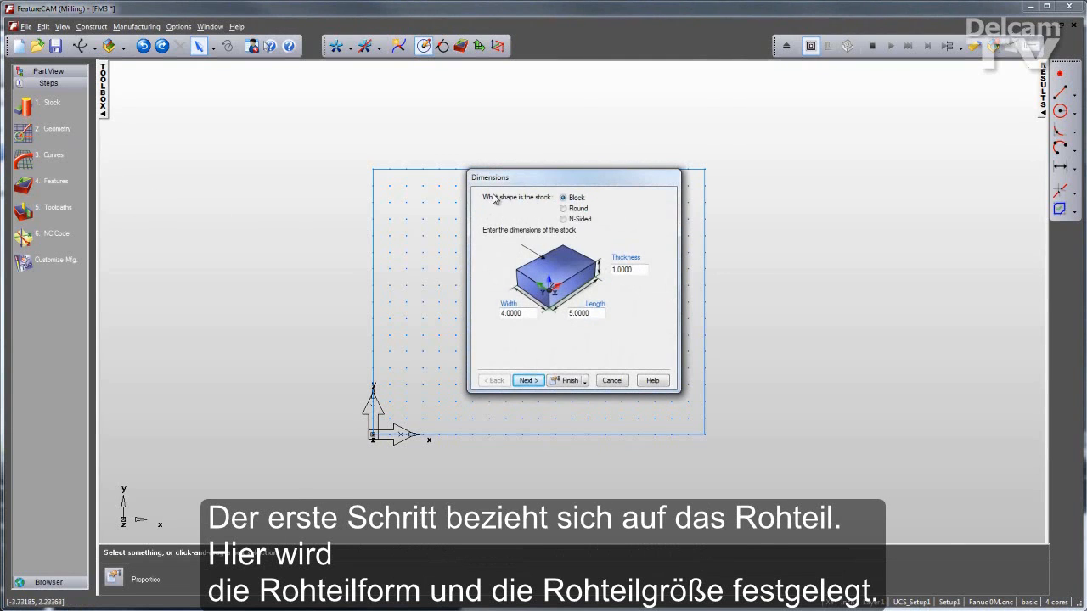
pyautogui.moveTo(599, 316); pyautogui.dragTo(513, 316)
pyautogui.click(533, 383)
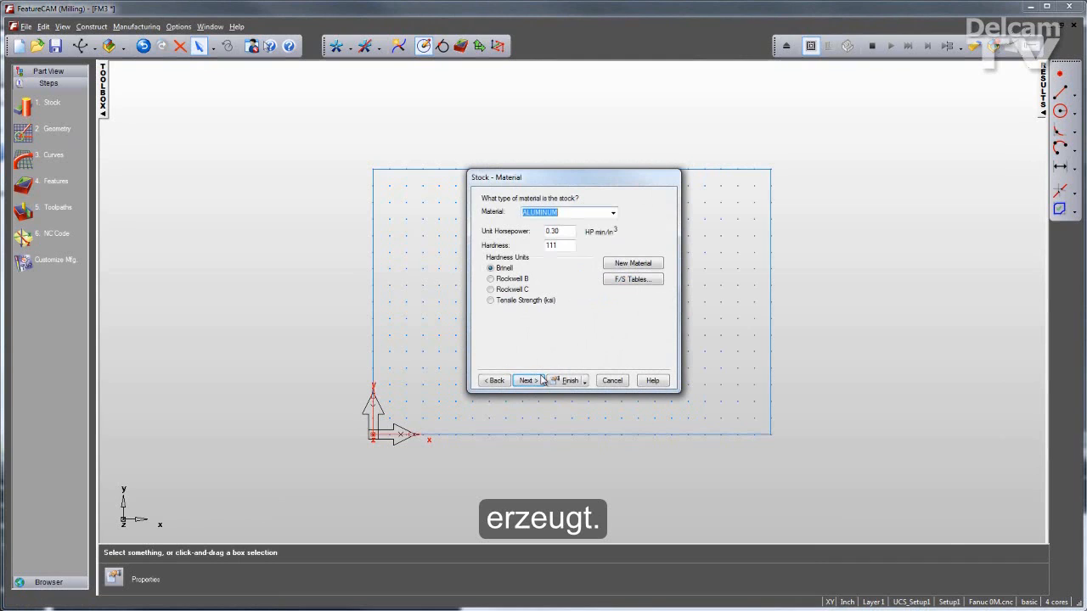
pyautogui.click(542, 379)
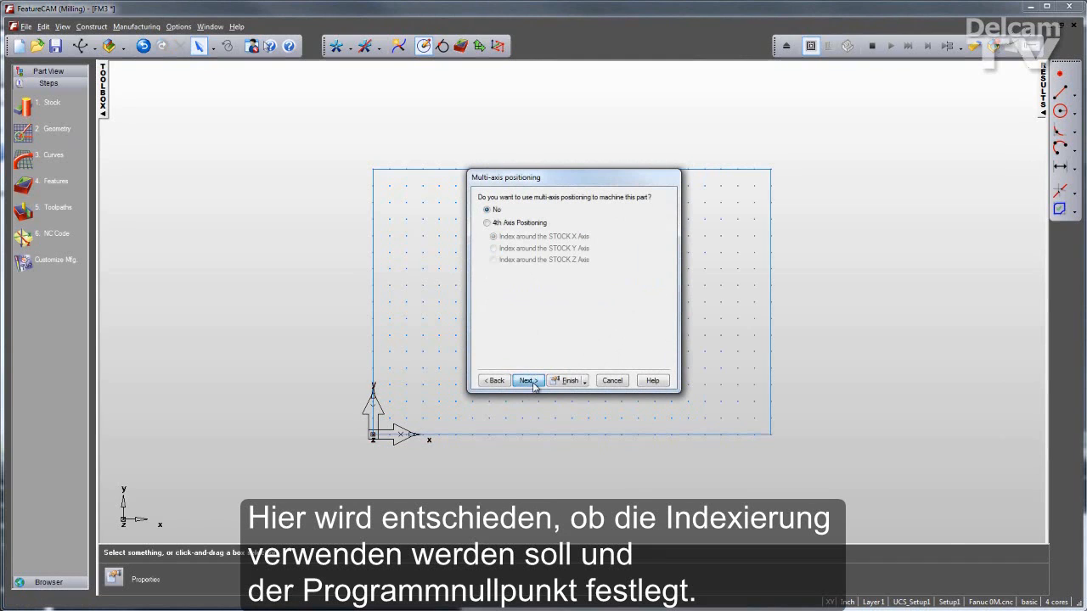
pyautogui.click(530, 381)
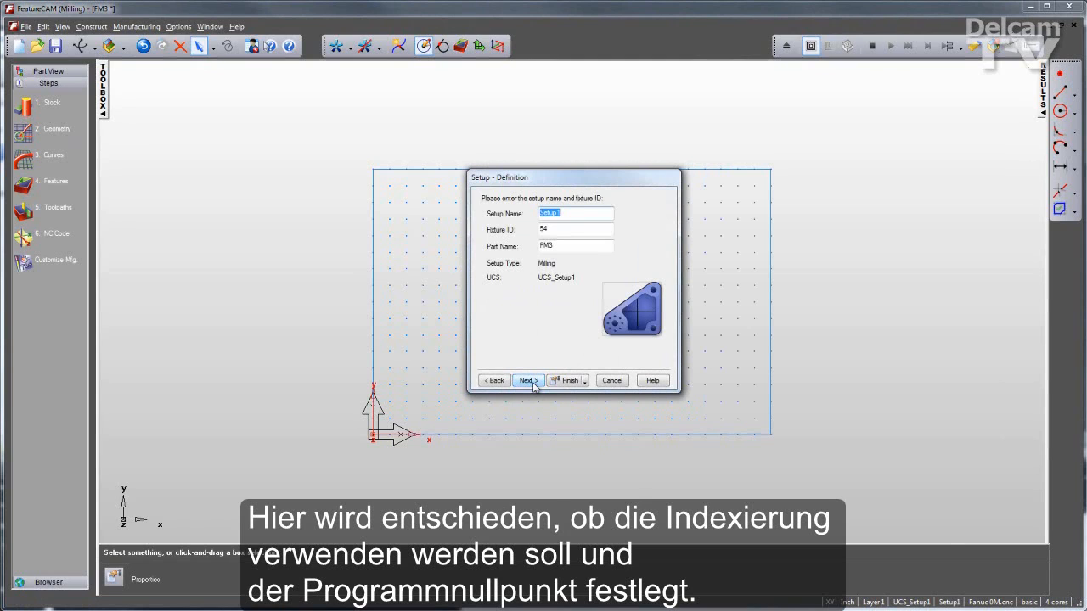
pyautogui.click(568, 382)
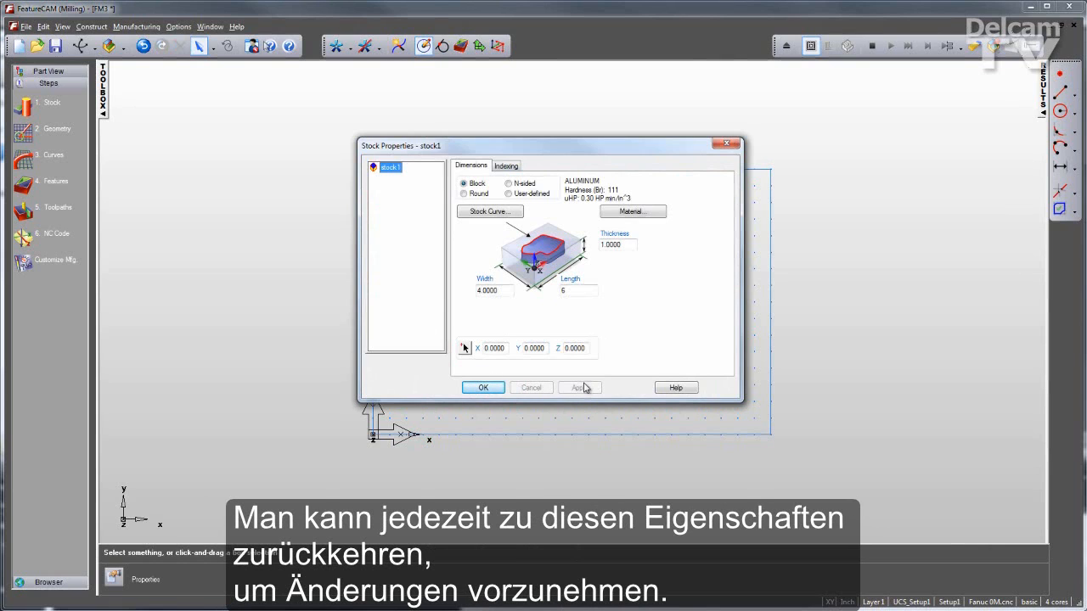
pyautogui.click(483, 388)
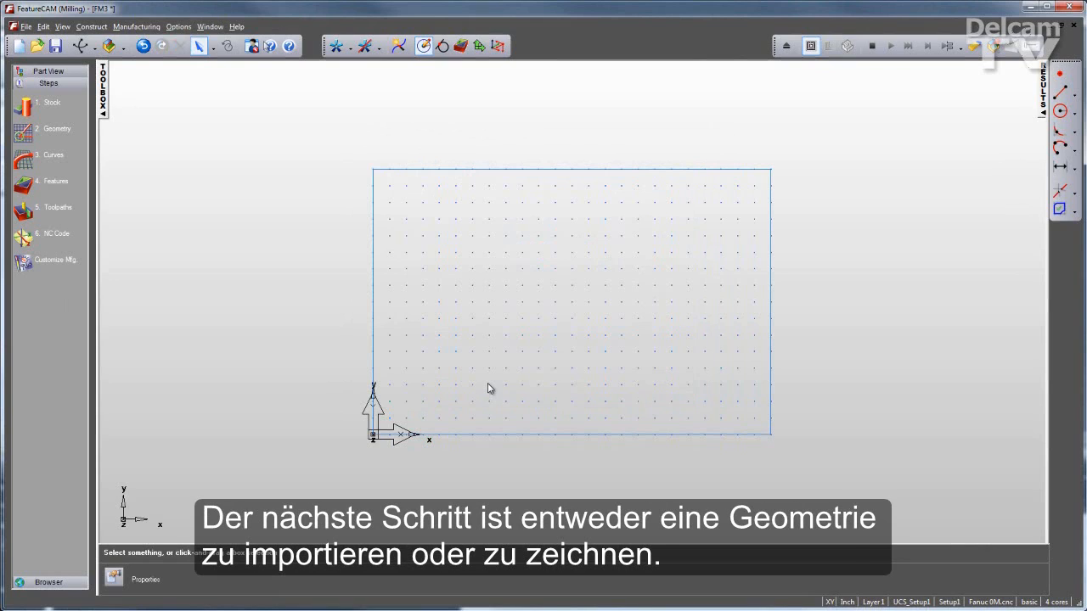
# Draw three circles of 0.5 in radius near the stock's upper-left corner, lower-left corner and lower edge, centered on grid points forming a right triangle
pyautogui.click(35, 140)
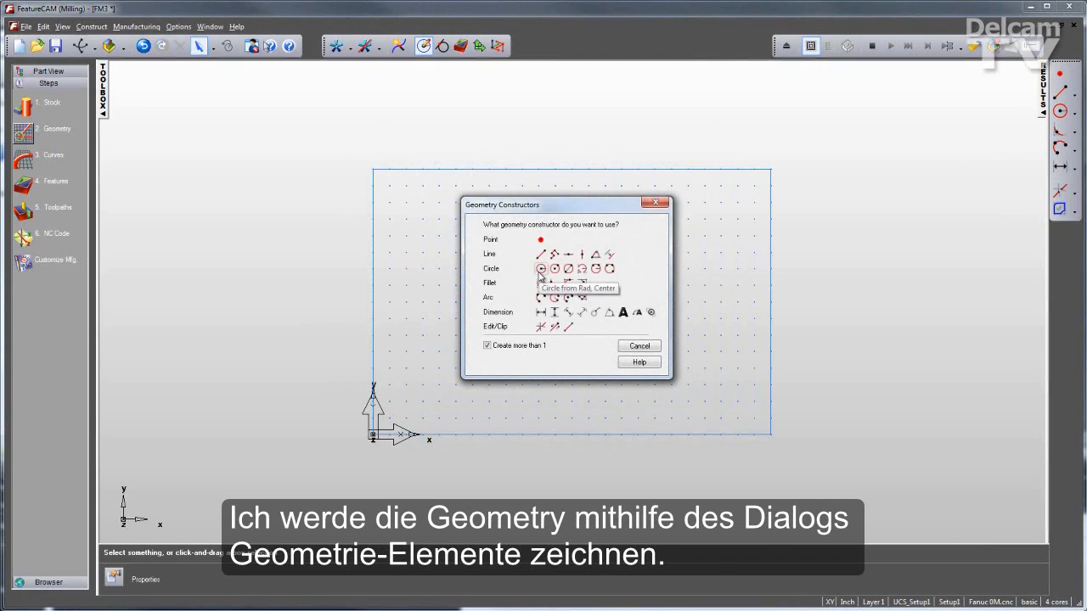
pyautogui.click(540, 270)
pyautogui.click(439, 235)
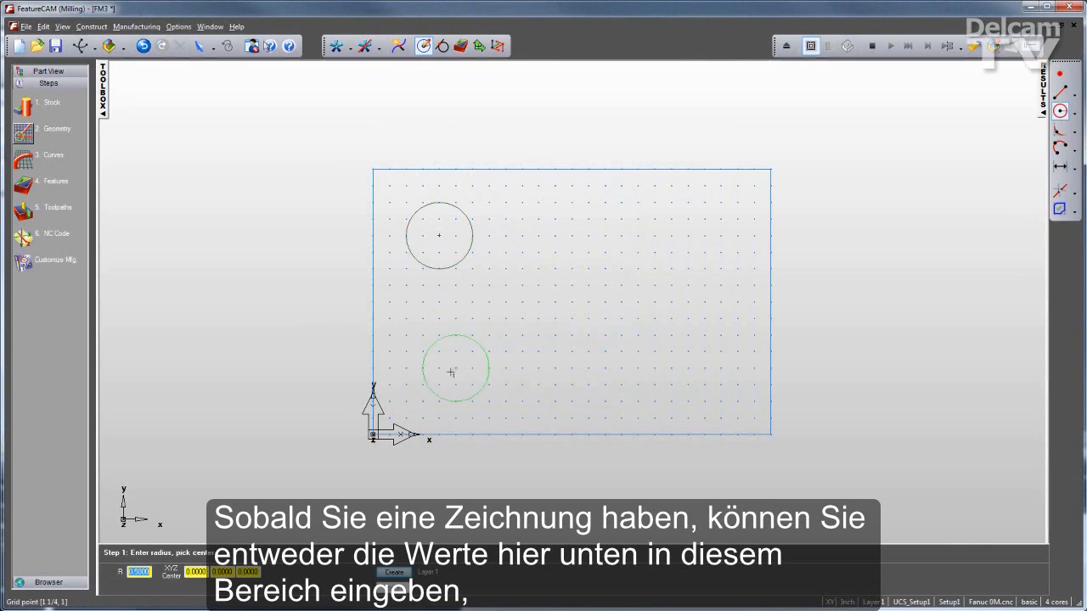
pyautogui.click(438, 384)
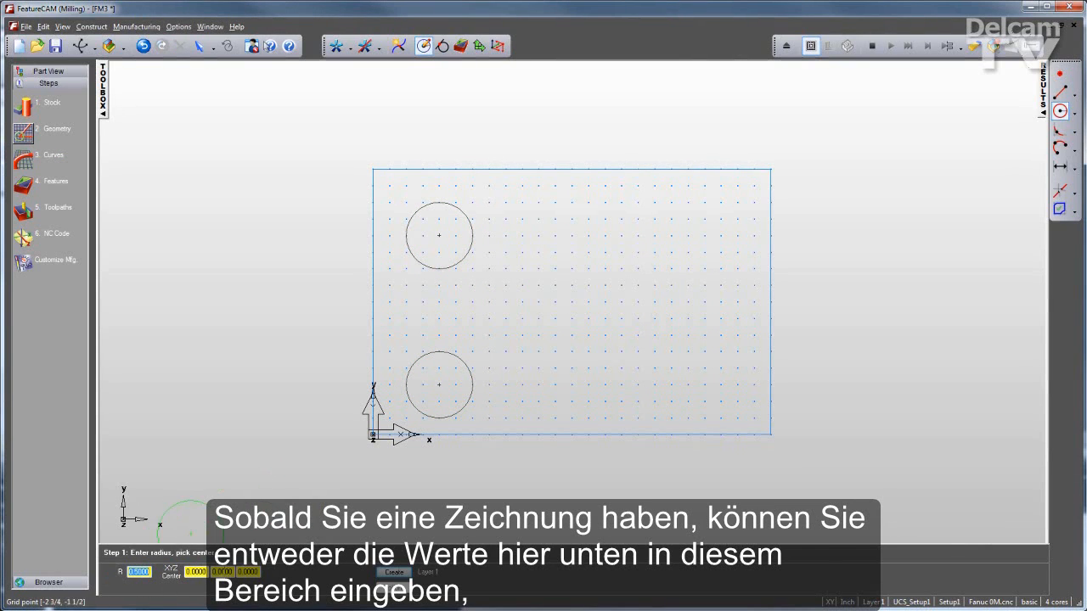
pyautogui.click(638, 385)
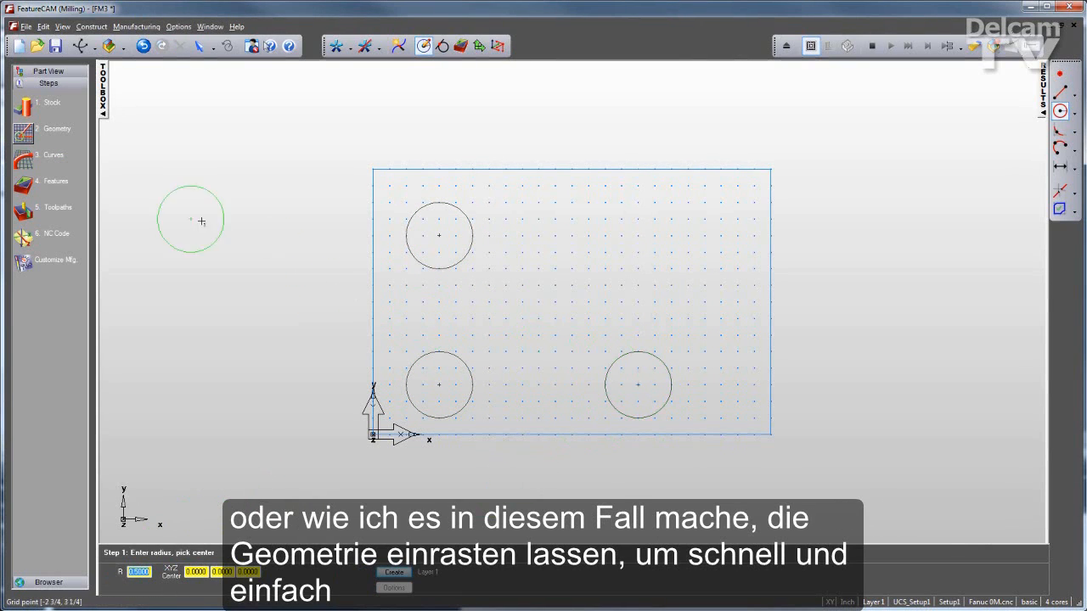
# Connect the three circles with outer tangent lines along the diagonal, lower and left sides
pyautogui.click(29, 136)
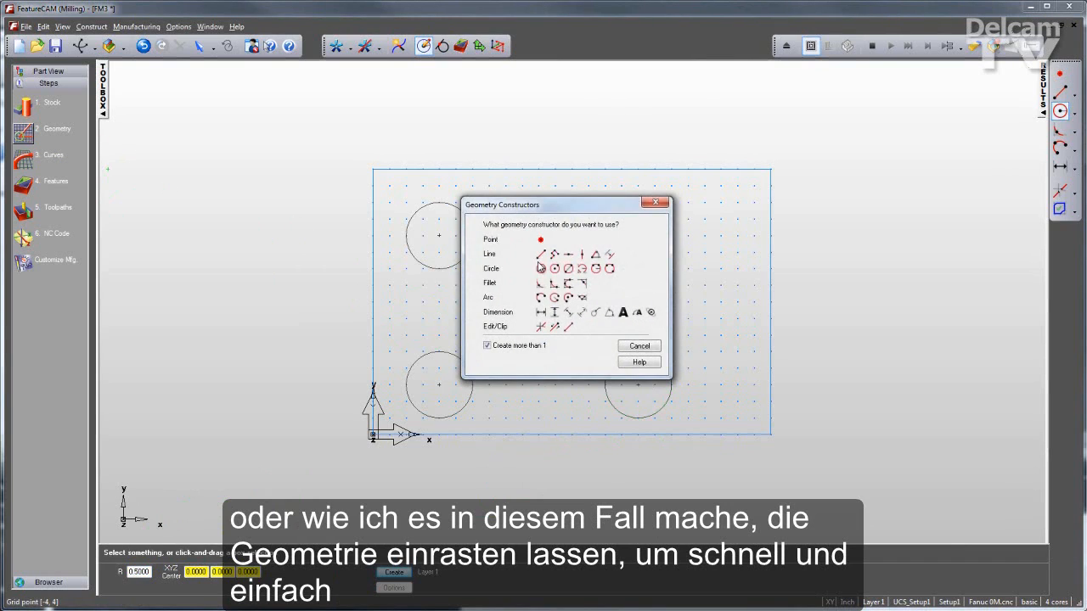
pyautogui.click(541, 254)
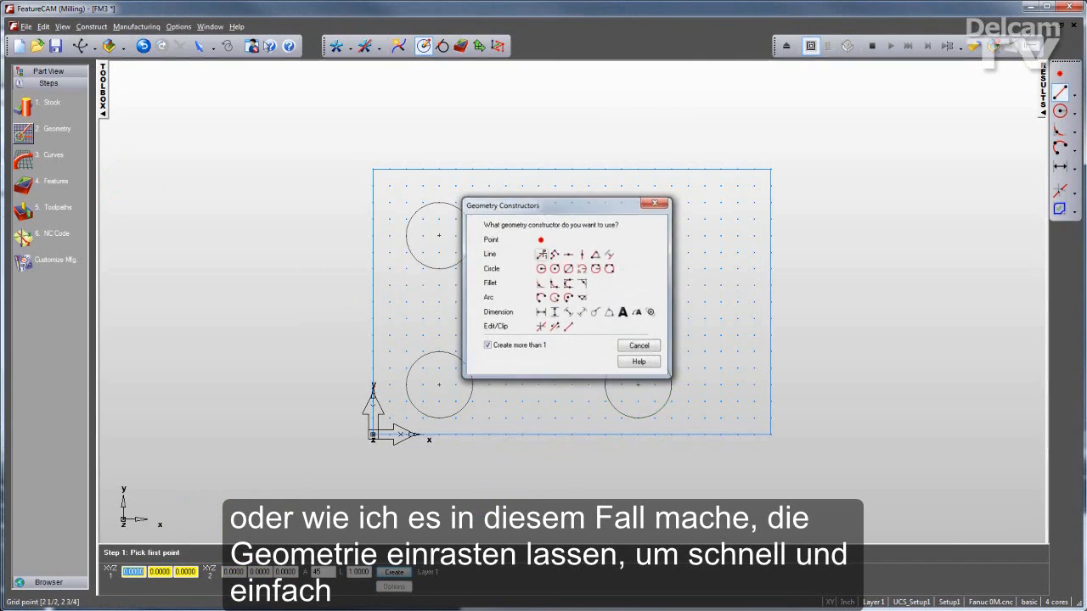
pyautogui.click(450, 202)
pyautogui.click(660, 360)
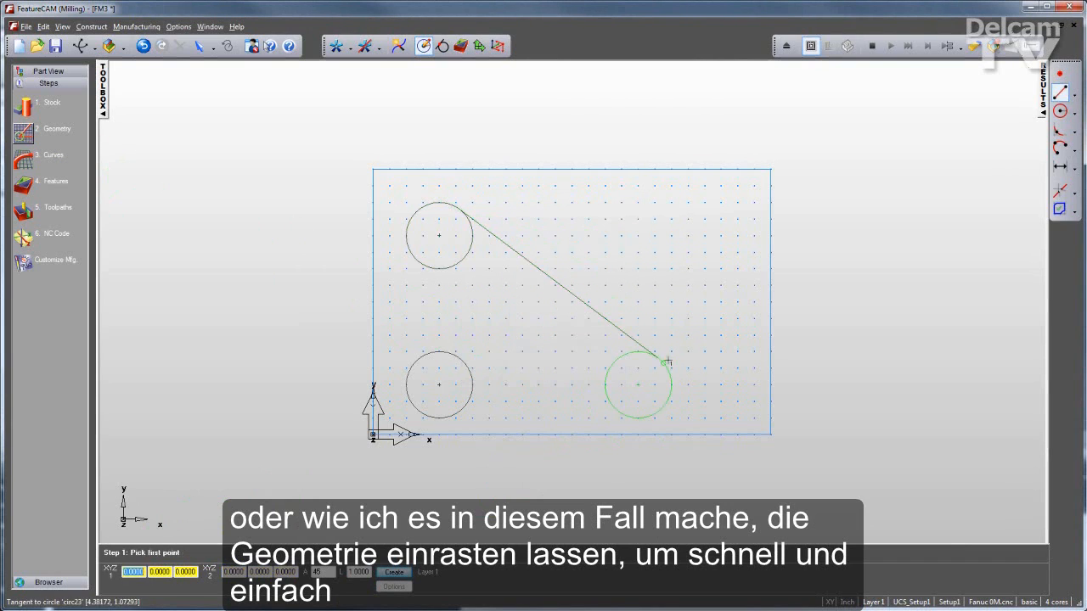
pyautogui.click(657, 415)
pyautogui.click(441, 422)
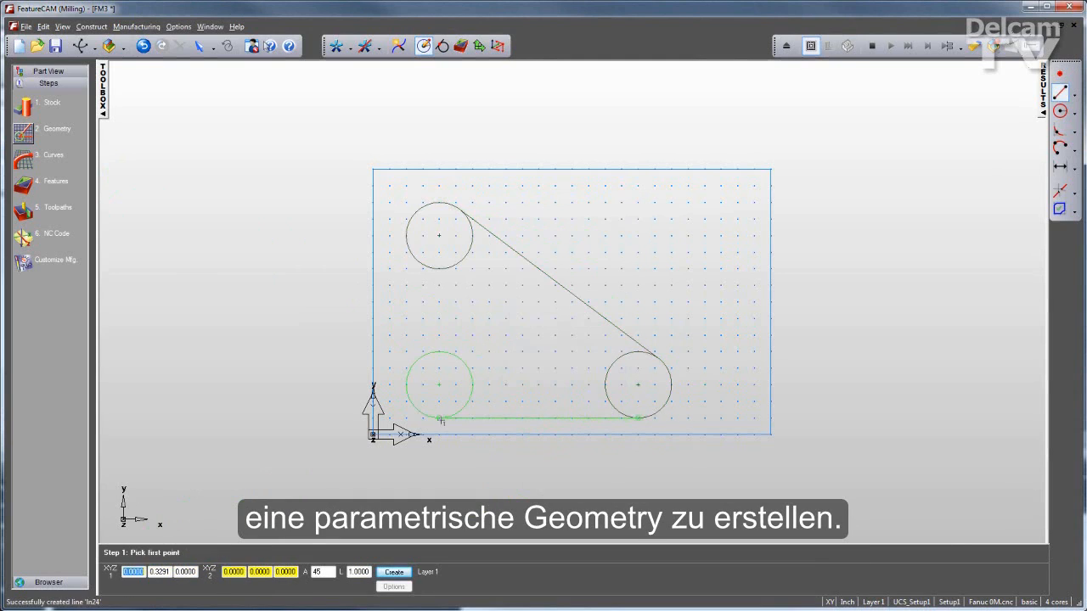
pyautogui.click(410, 407)
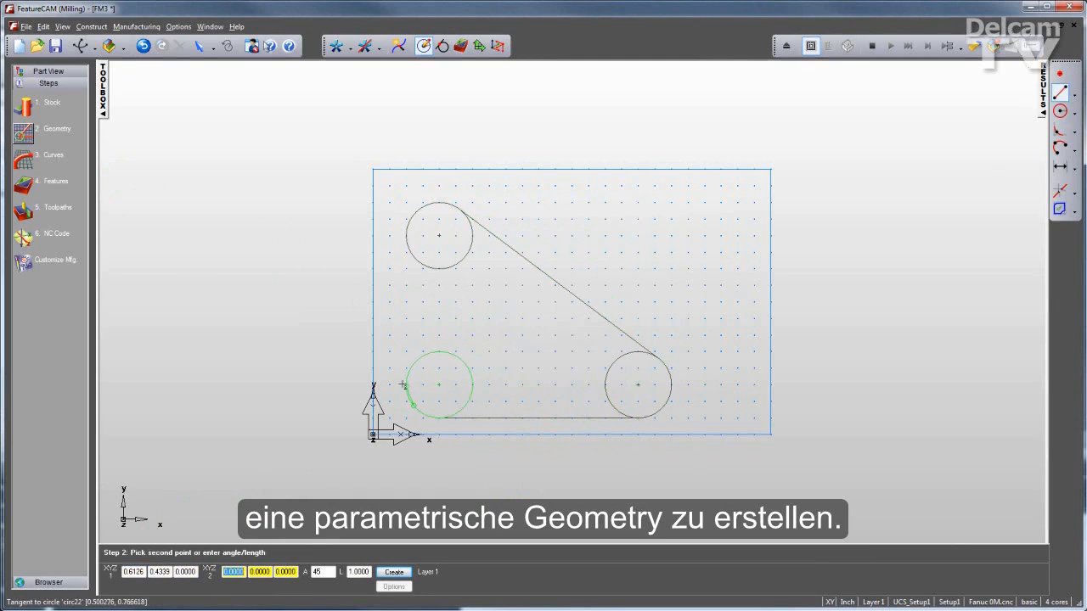
pyautogui.click(404, 238)
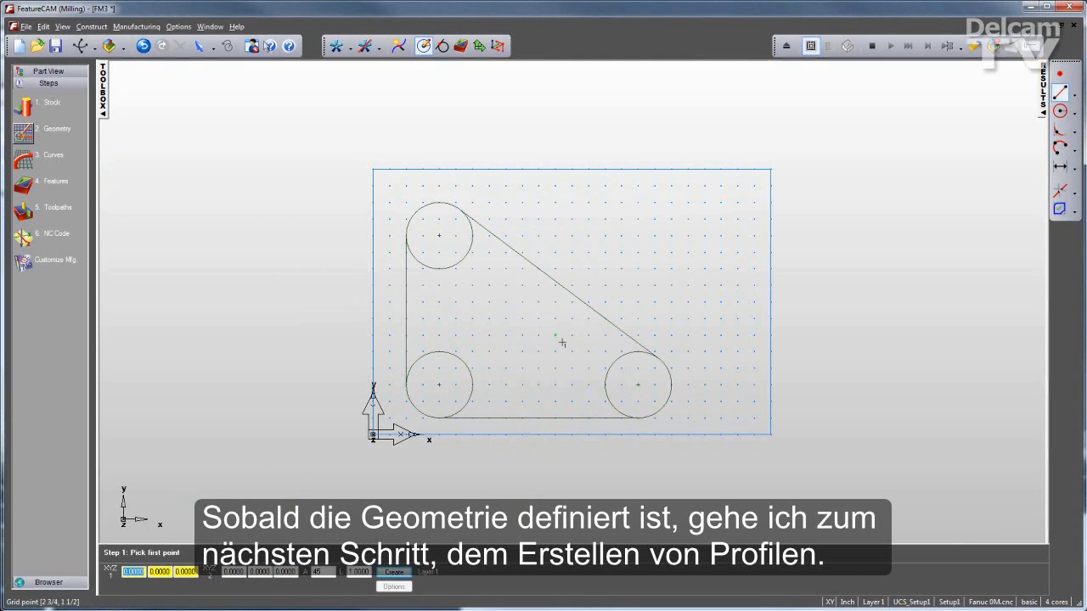
# Chain the tangent lines and outer circle arcs into one closed triangular boundary curve
pyautogui.click(28, 162)
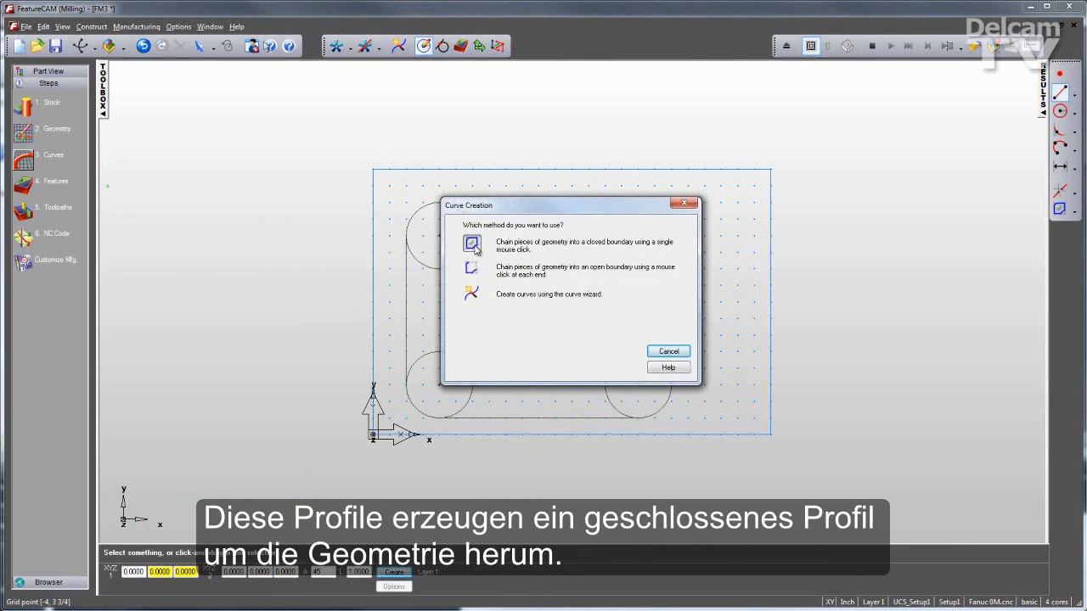
pyautogui.click(477, 246)
pyautogui.click(504, 243)
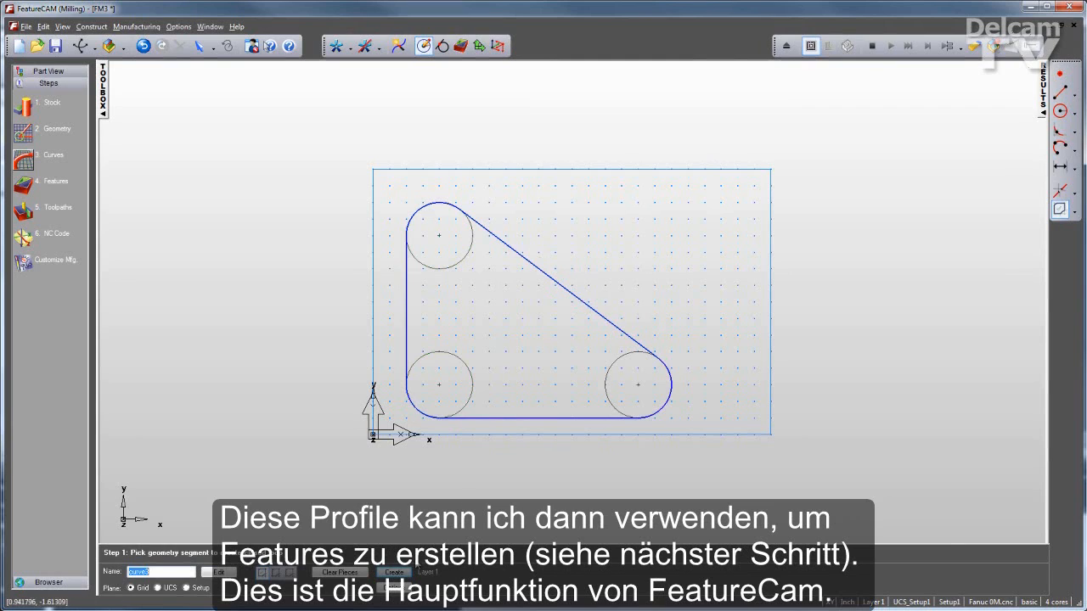
pyautogui.click(395, 573)
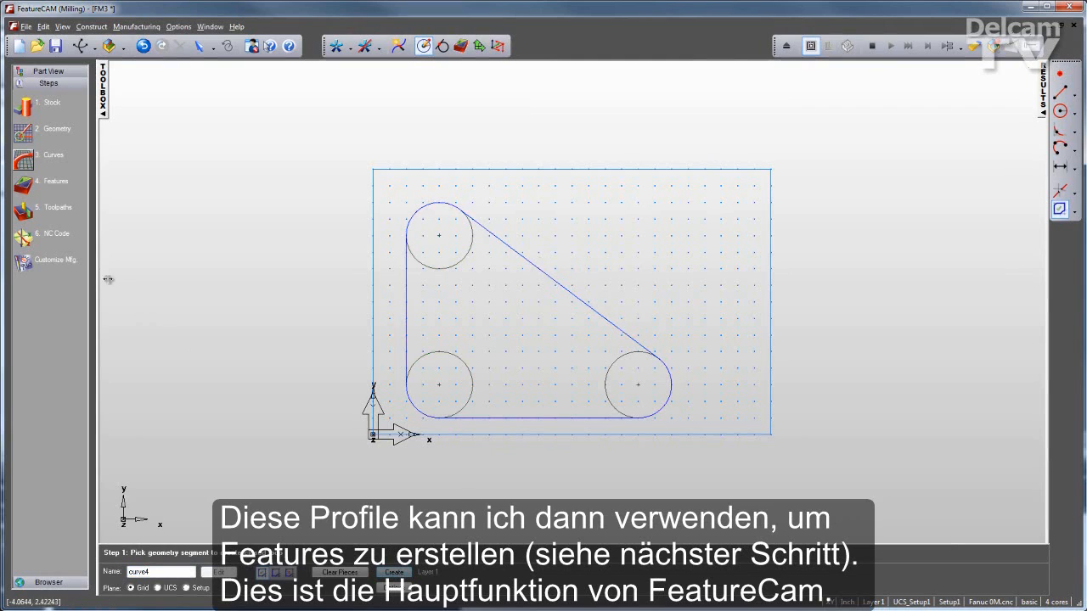
# Create a pocket feature from the closed curve, 0.5 in deep with 0.0 Z offset, using climb milling with spiral rough and finish passes
pyautogui.click(23, 185)
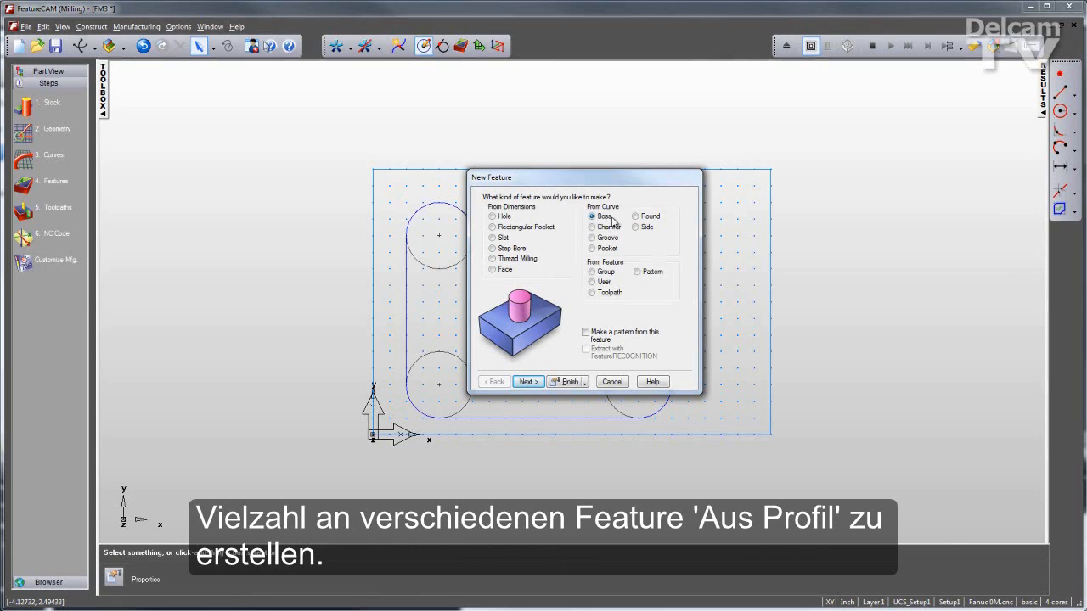
pyautogui.click(591, 249)
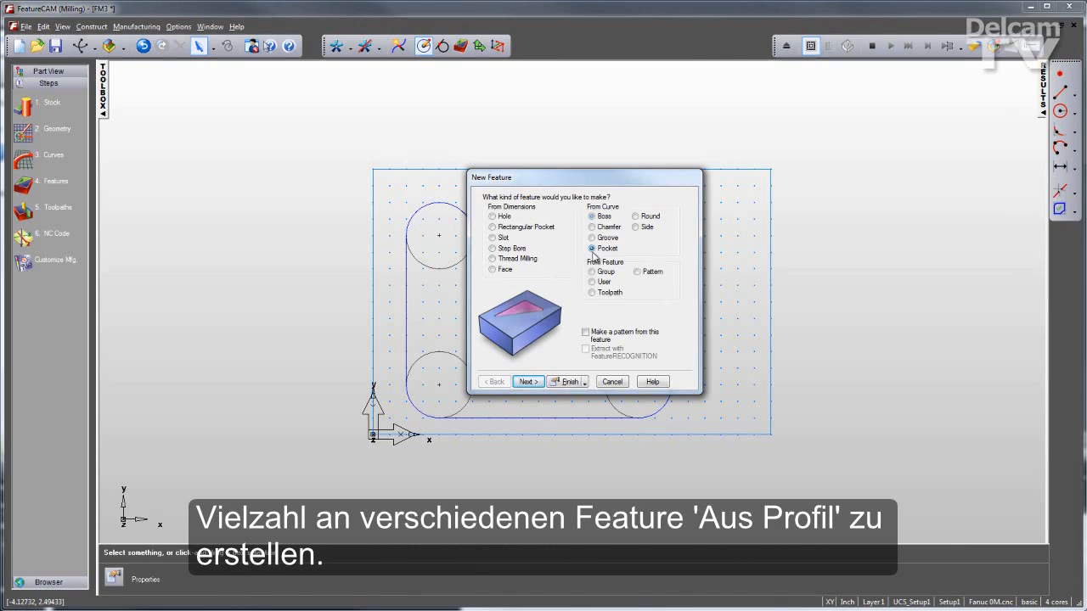
pyautogui.click(527, 383)
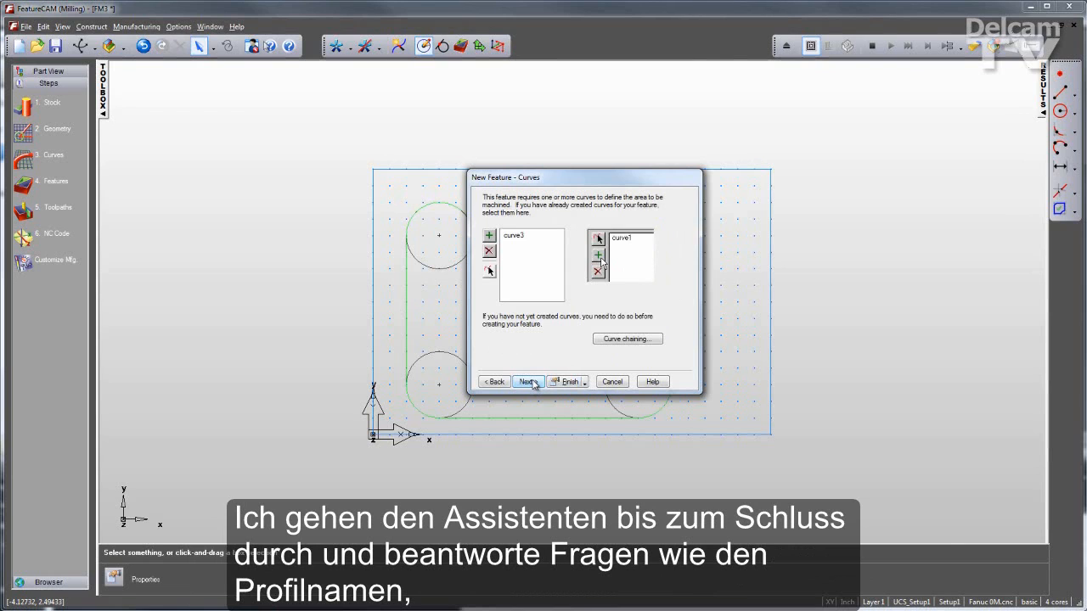
pyautogui.click(529, 382)
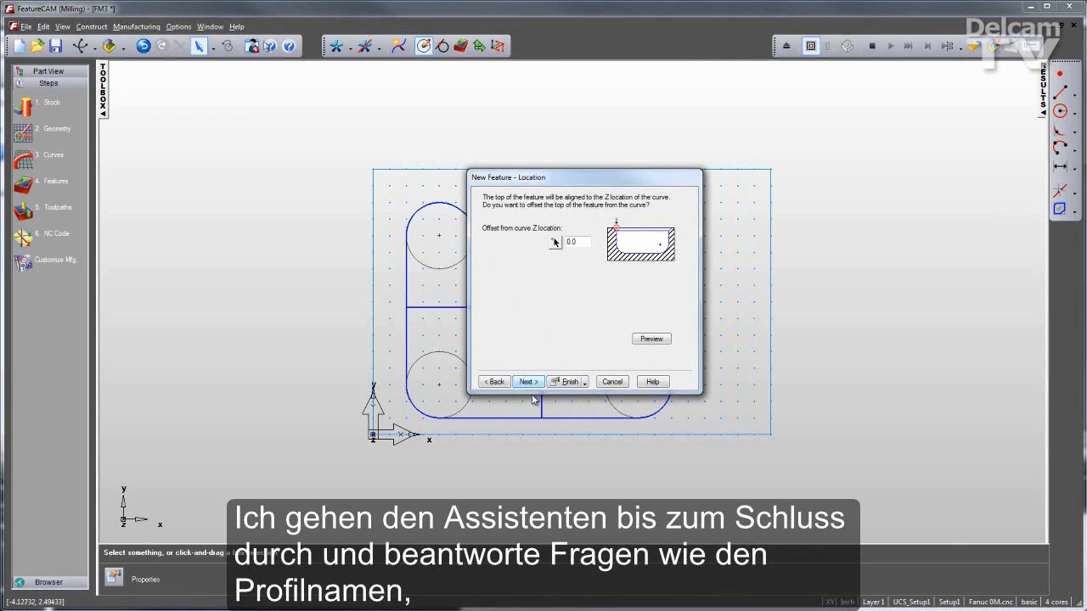
pyautogui.rightClick(296, 323)
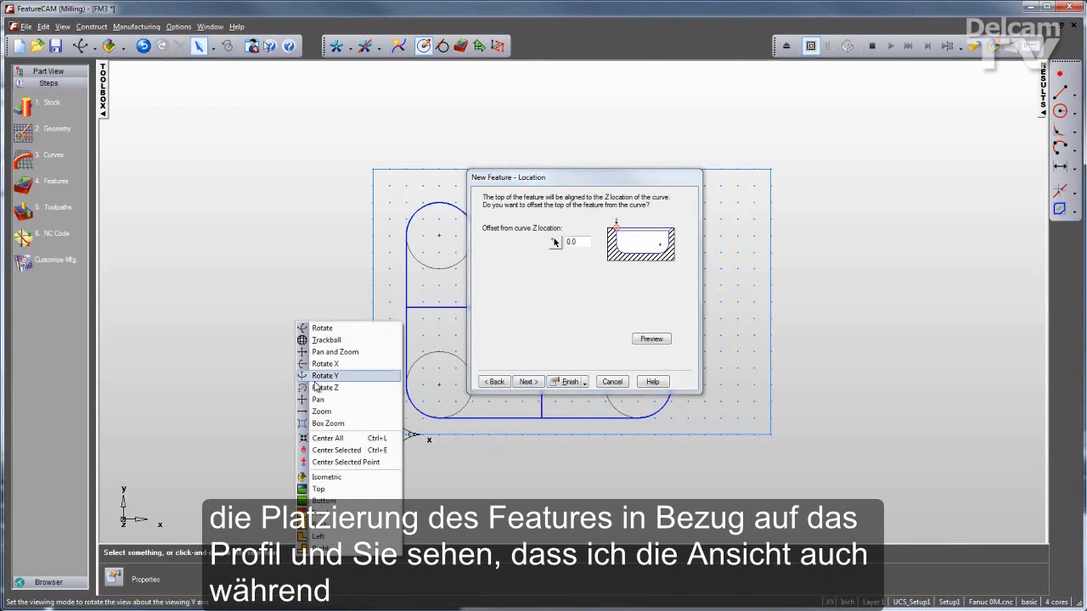
pyautogui.click(335, 481)
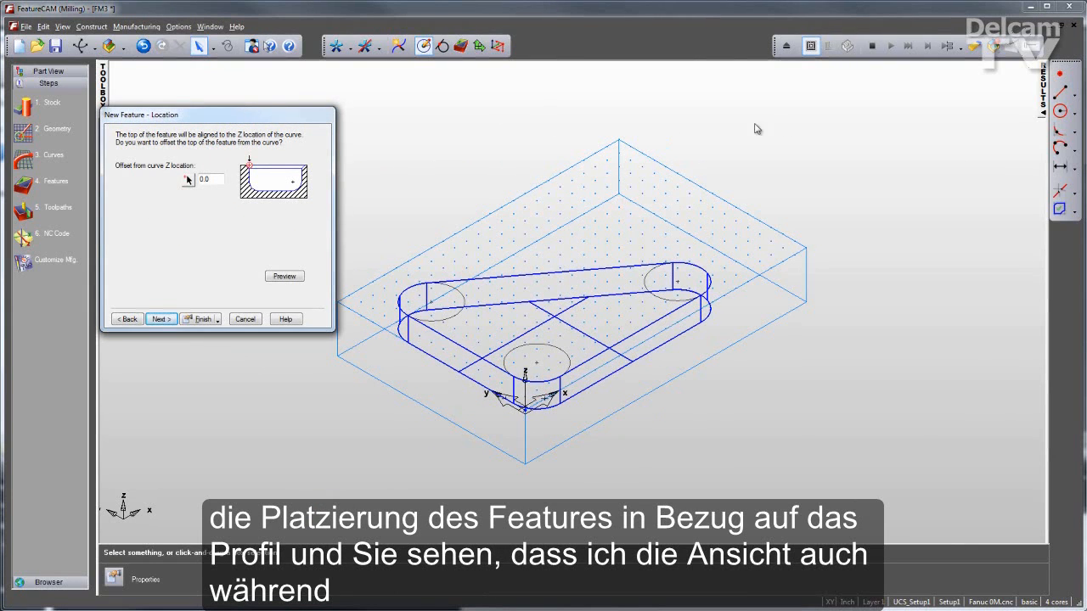
pyautogui.click(160, 319)
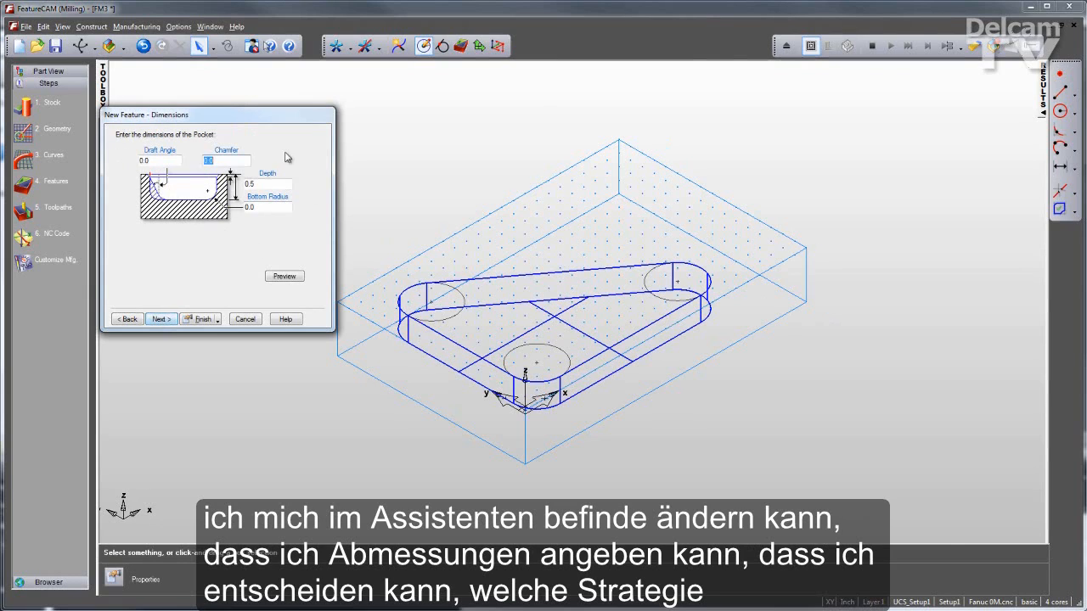
pyautogui.click(163, 320)
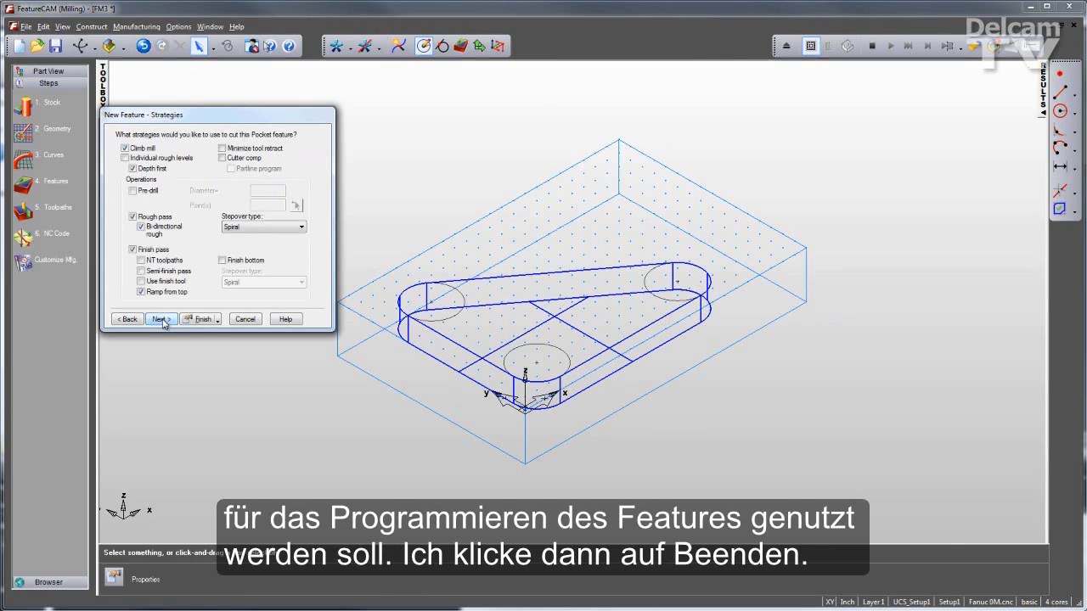
pyautogui.click(203, 320)
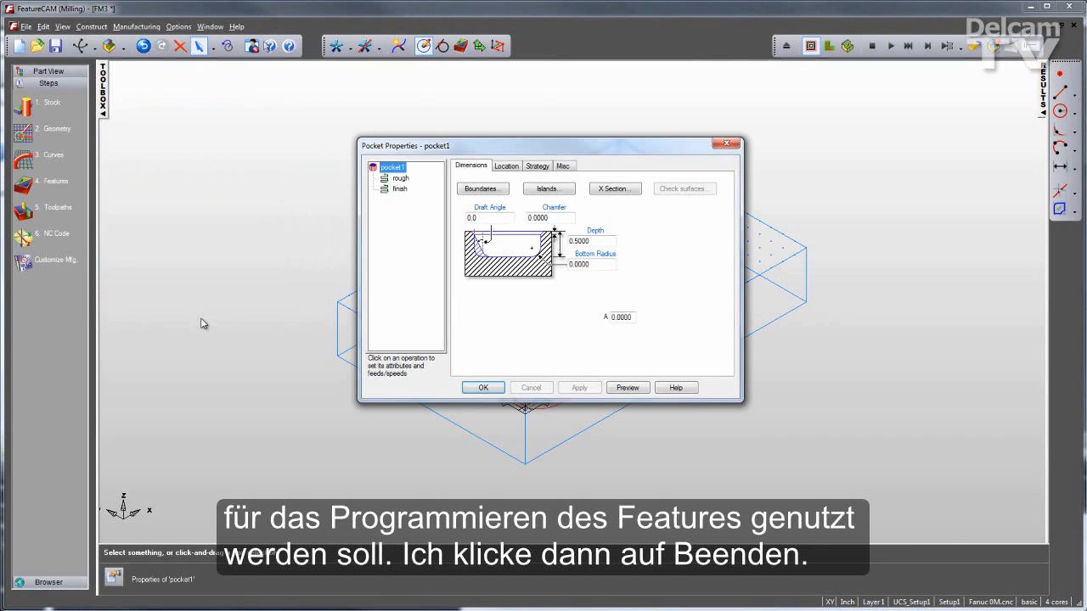
pyautogui.click(466, 389)
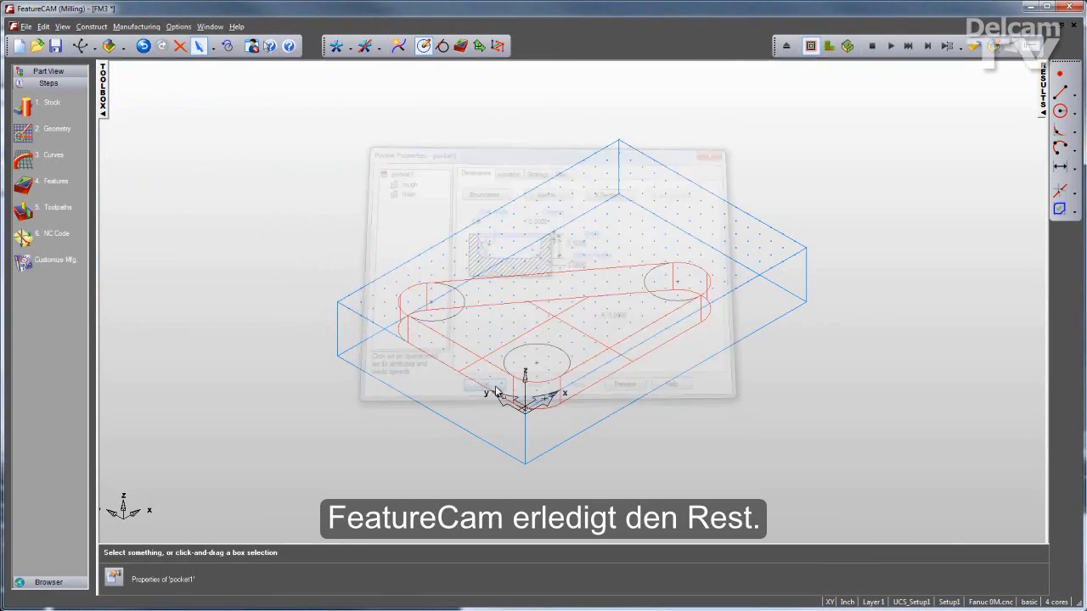
# Simulate the pocket's machining as centerline toolpaths and as a 3D solid cut, seen from a steeper viewing angle
pyautogui.click(890, 46)
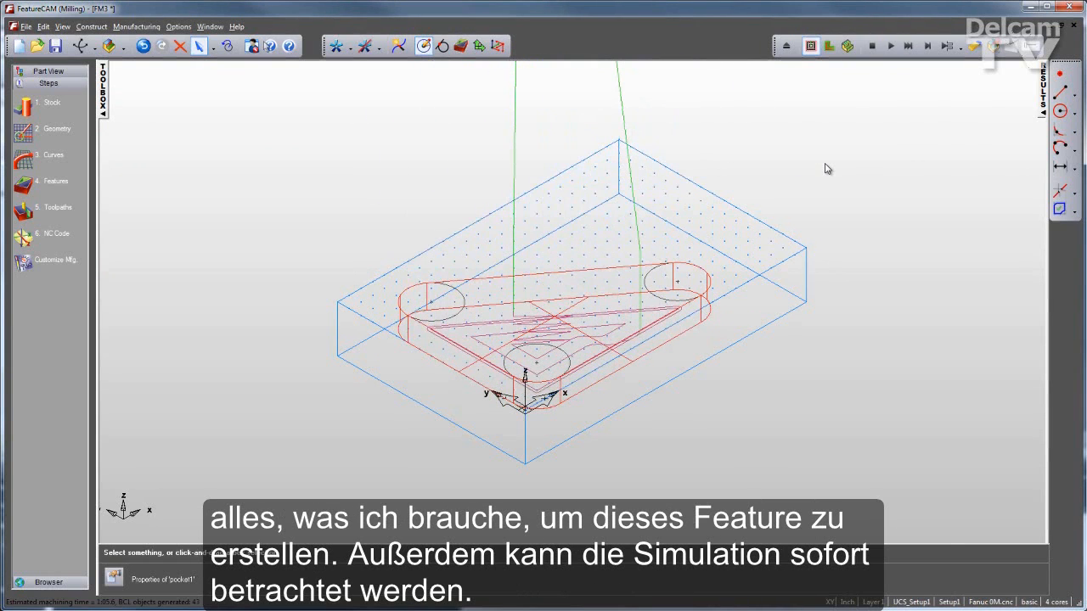
pyautogui.rightClick(462, 169)
pyautogui.click(480, 176)
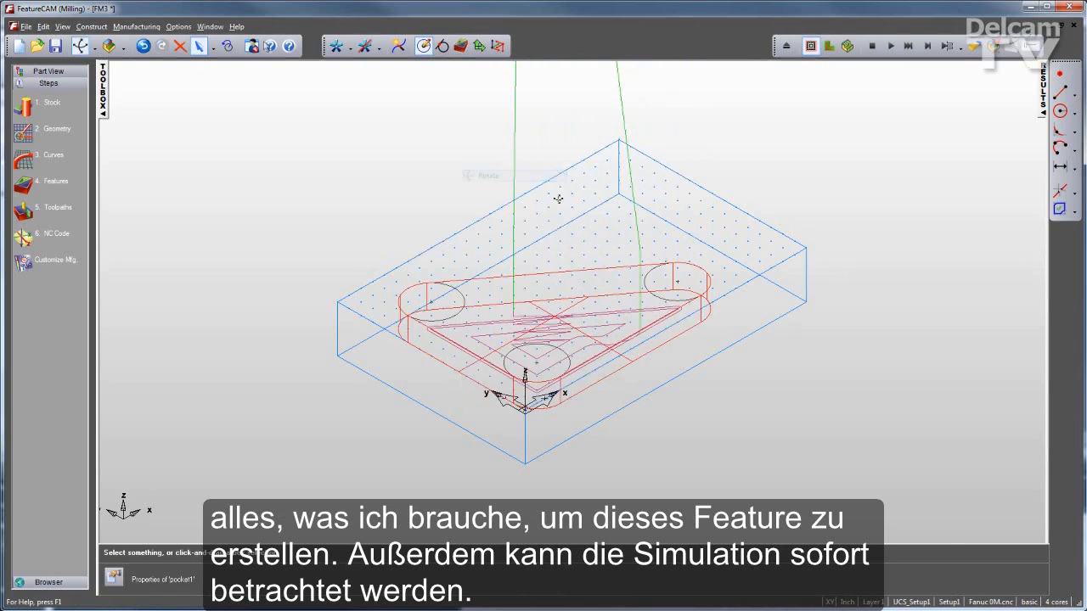
pyautogui.moveTo(558, 199); pyautogui.dragTo(540, 228)
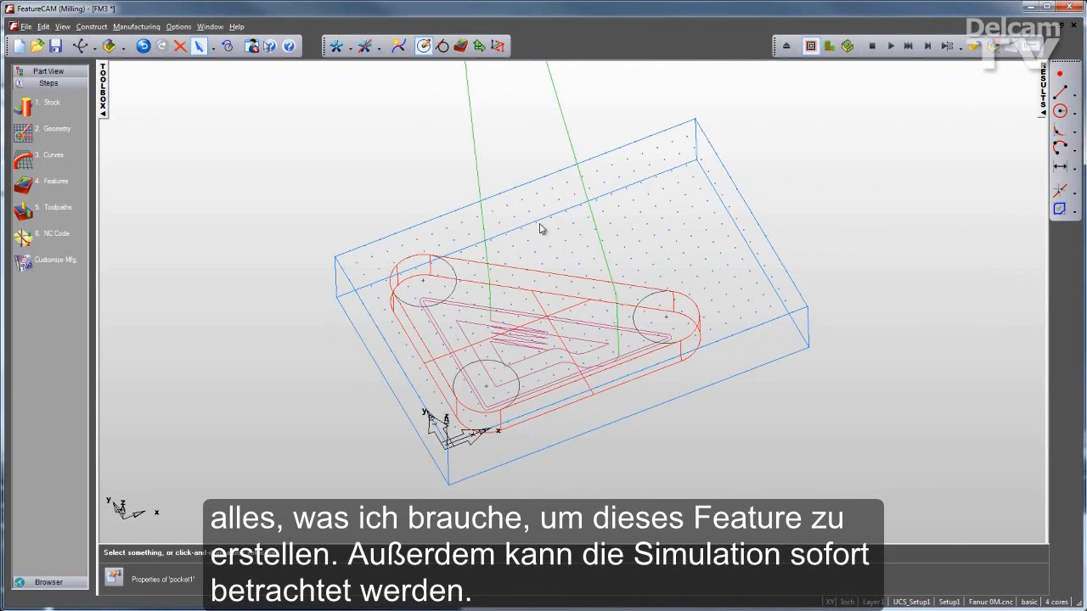
pyautogui.click(845, 51)
pyautogui.click(892, 50)
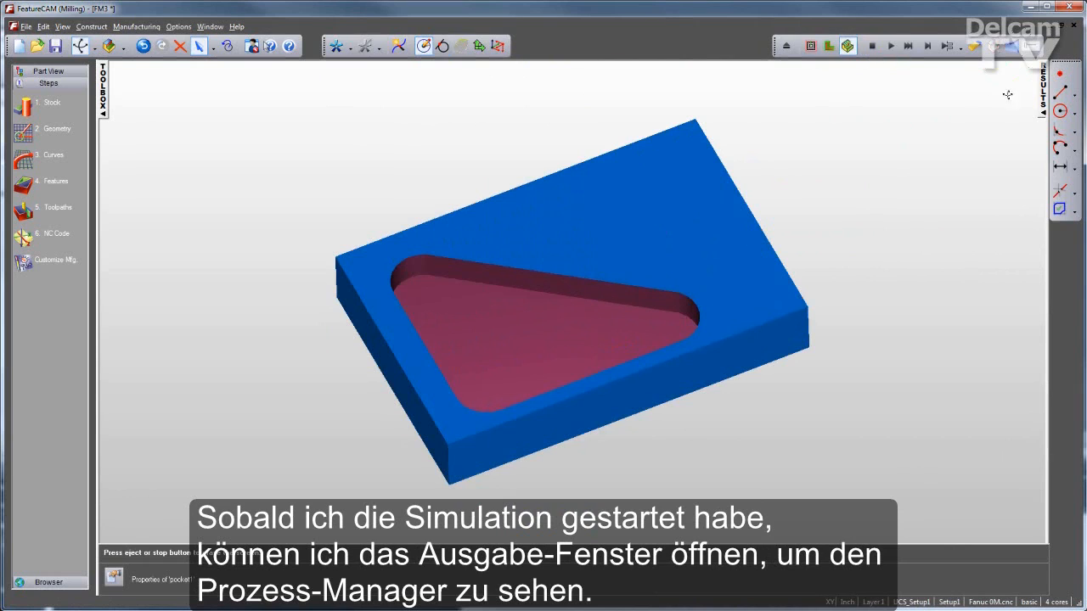
# Examine the operation list and the manufacturing details for the pocket's rough and finish operations
pyautogui.click(1042, 101)
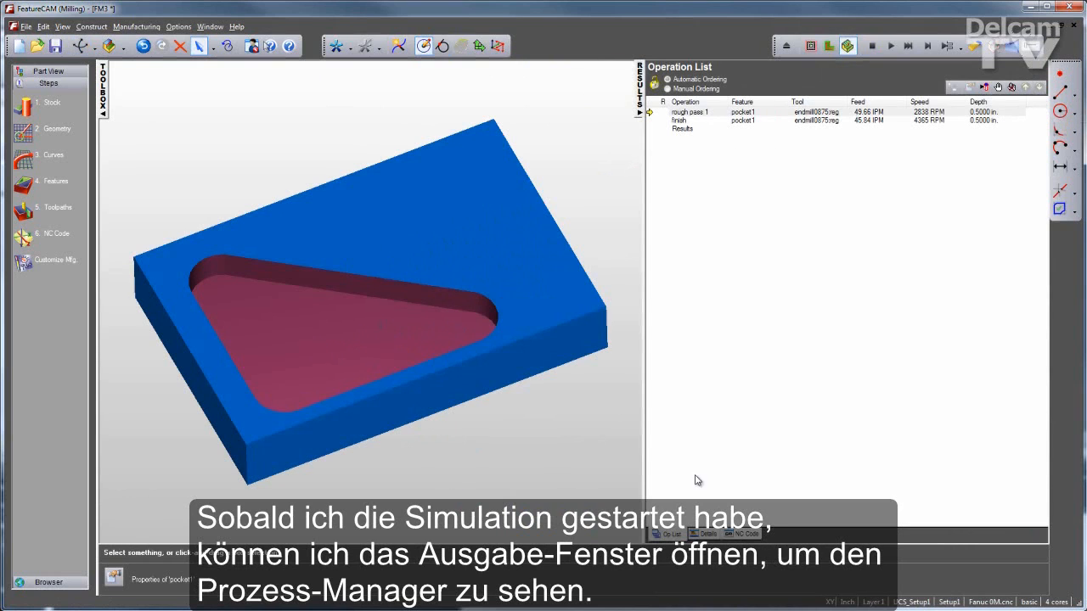
pyautogui.click(707, 534)
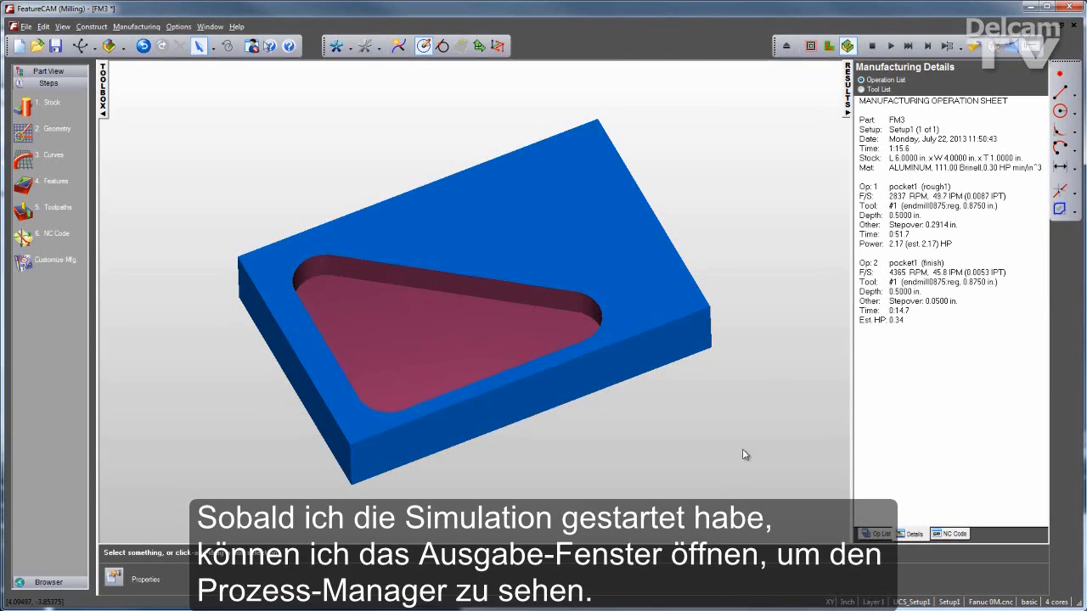
# Examine the total machining time, the tool detail list and the generated NC code, and end the simulation
pyautogui.tripleClick(923, 150)
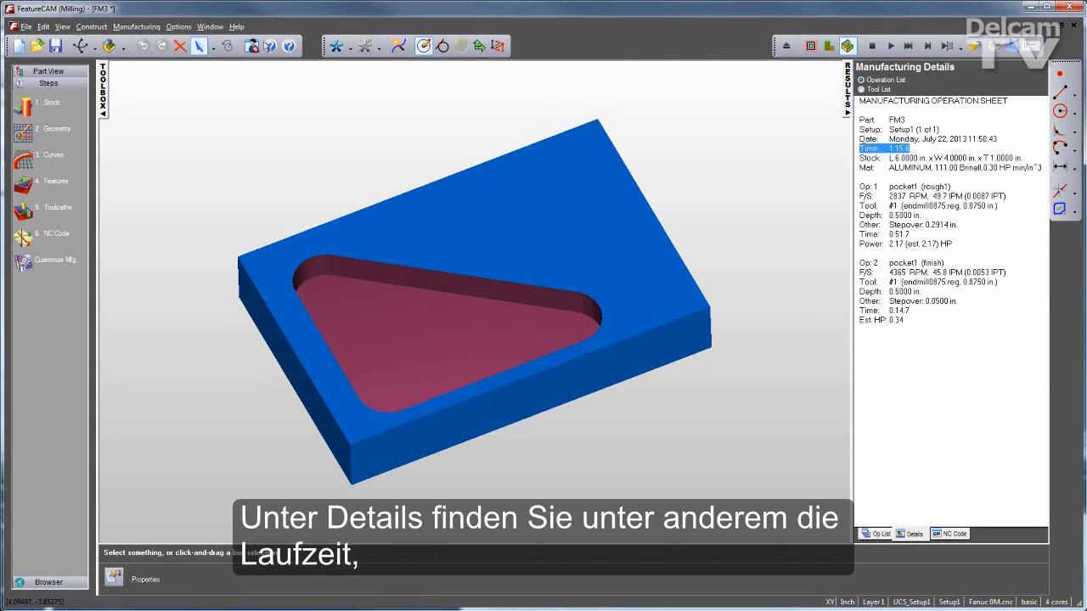
pyautogui.click(861, 89)
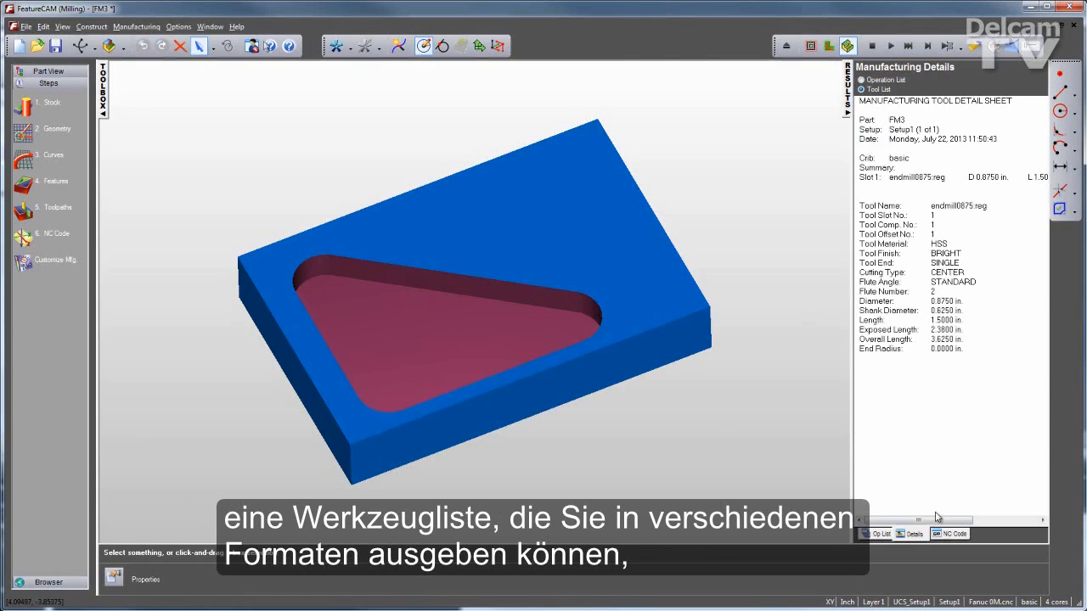
pyautogui.click(949, 534)
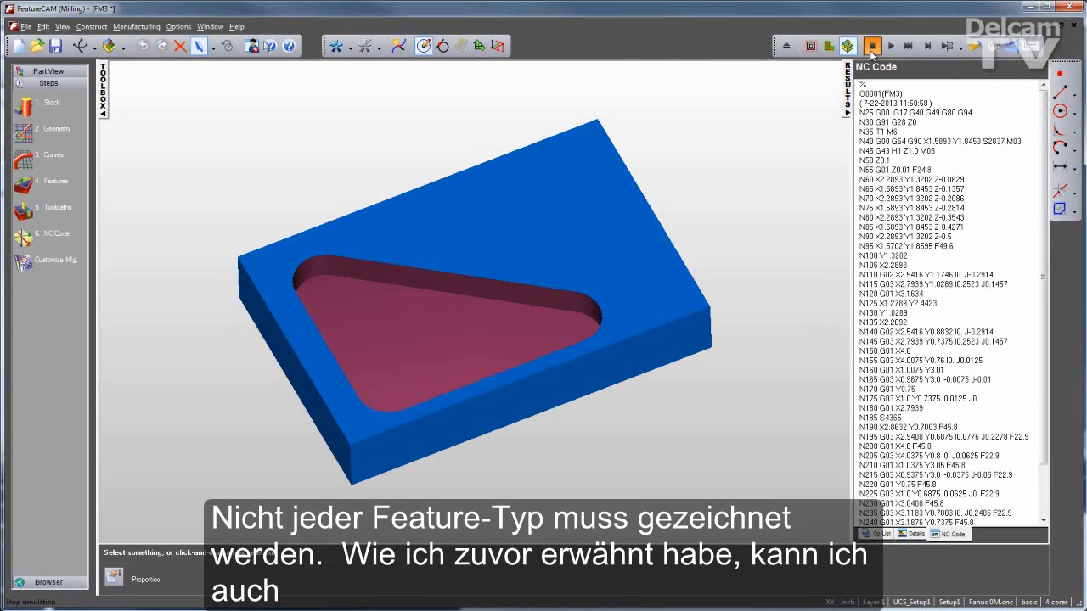
pyautogui.click(871, 46)
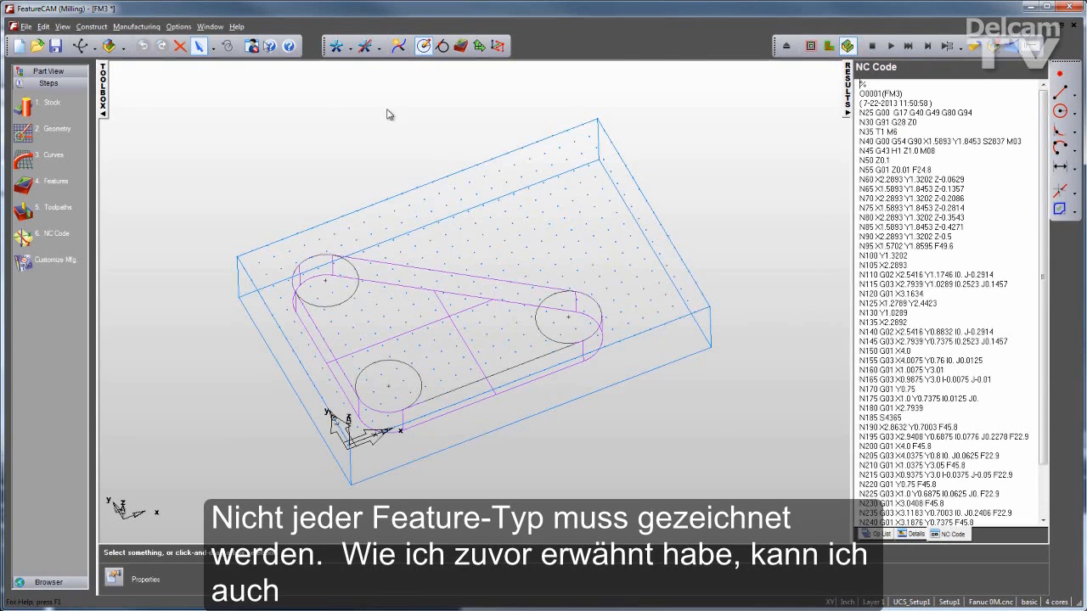
# Start a new hole feature from dimensions and choose Tapped Hole as its type
pyautogui.click(27, 185)
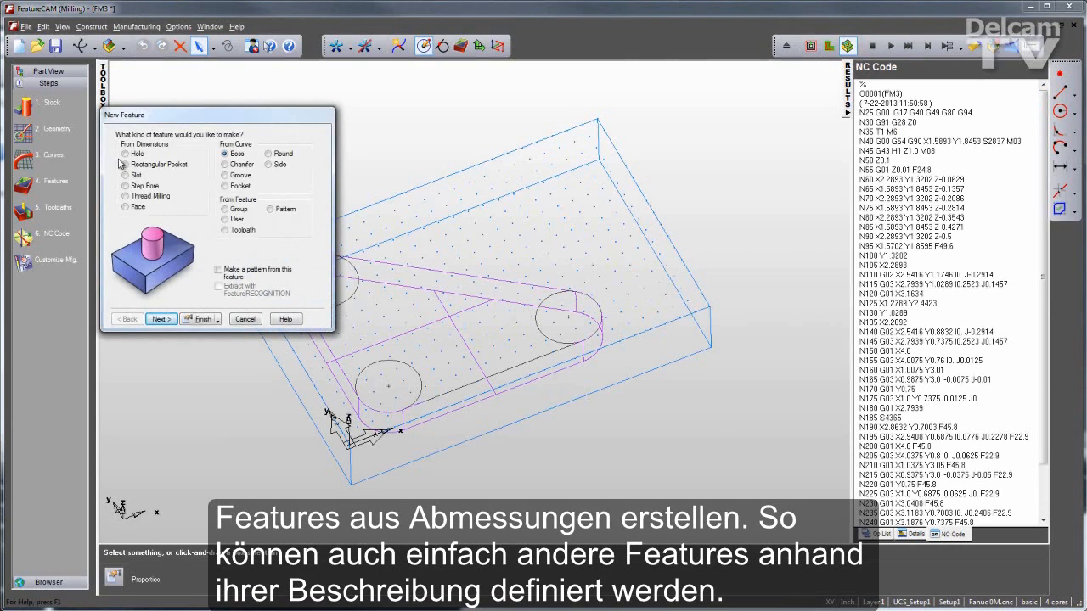
pyautogui.click(126, 154)
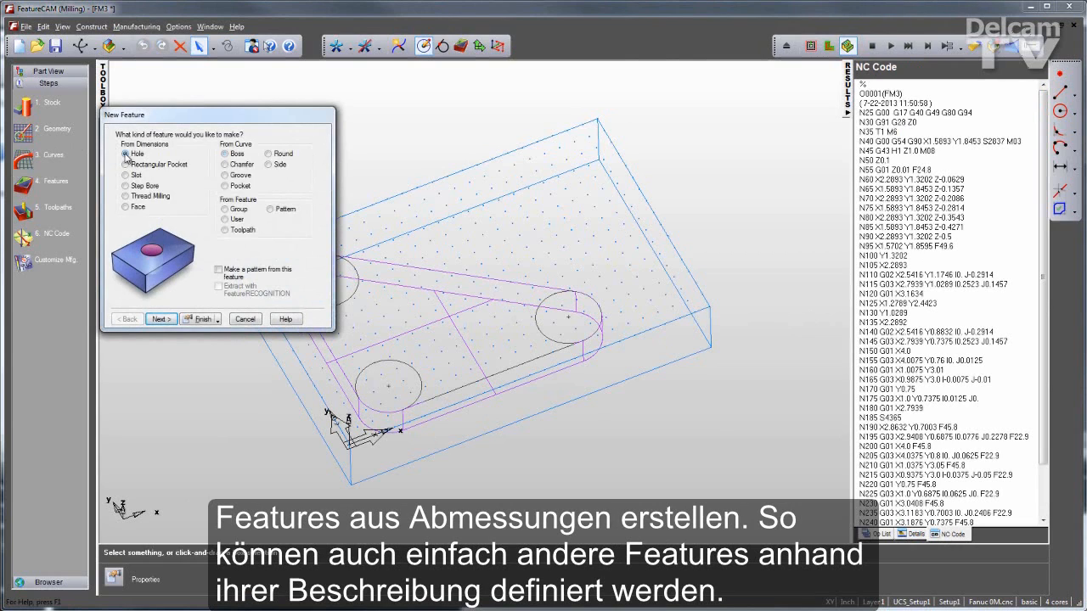
pyautogui.click(159, 320)
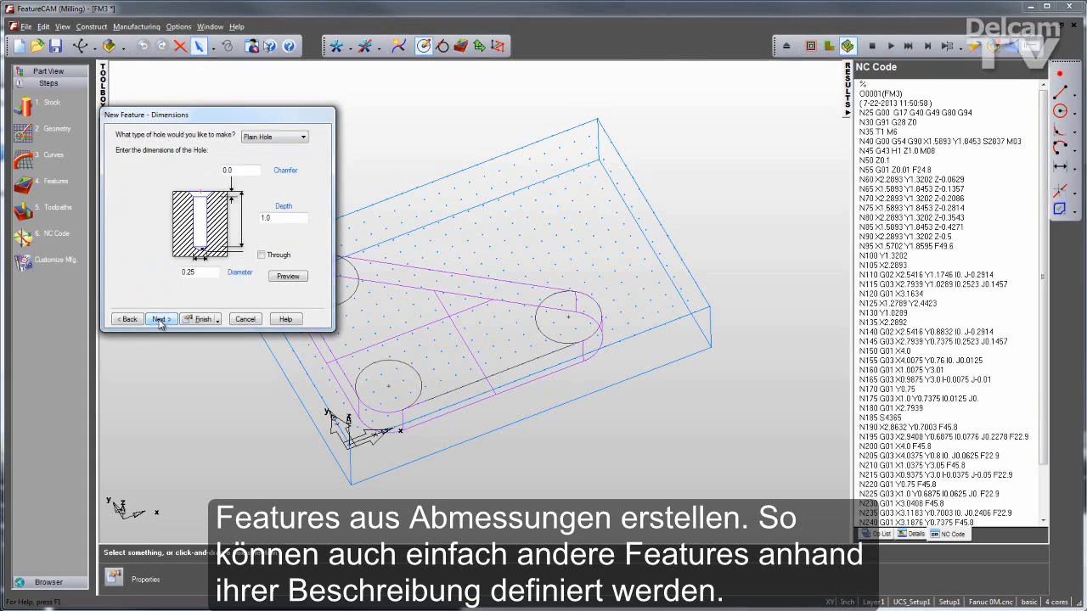
pyautogui.click(272, 141)
pyautogui.click(263, 179)
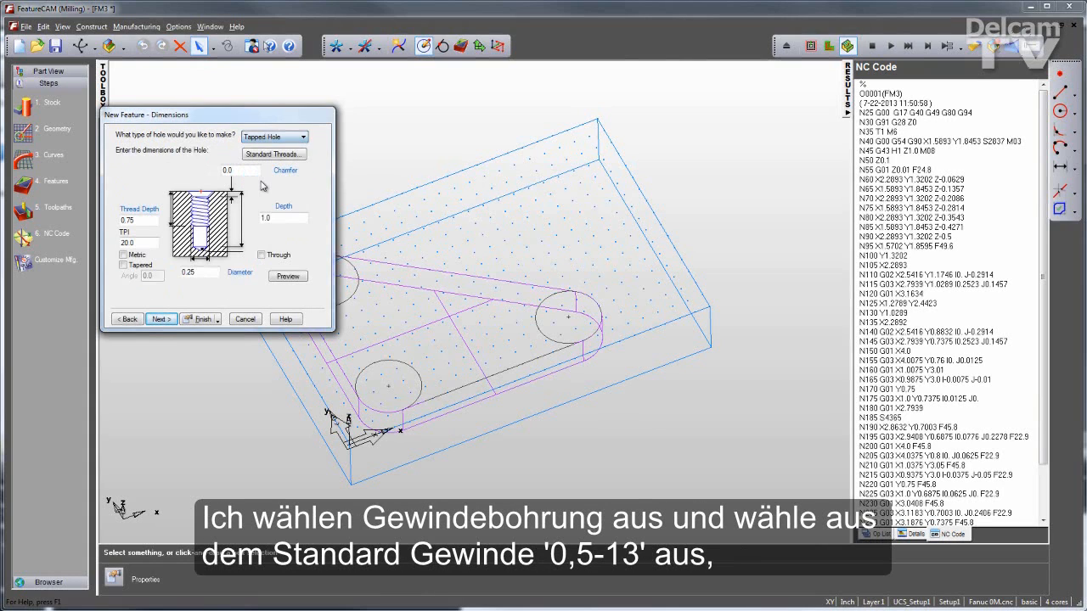
# Apply the standard thread 0.5000-13 UNC to the tapped hole and make it a through hole
pyautogui.click(268, 157)
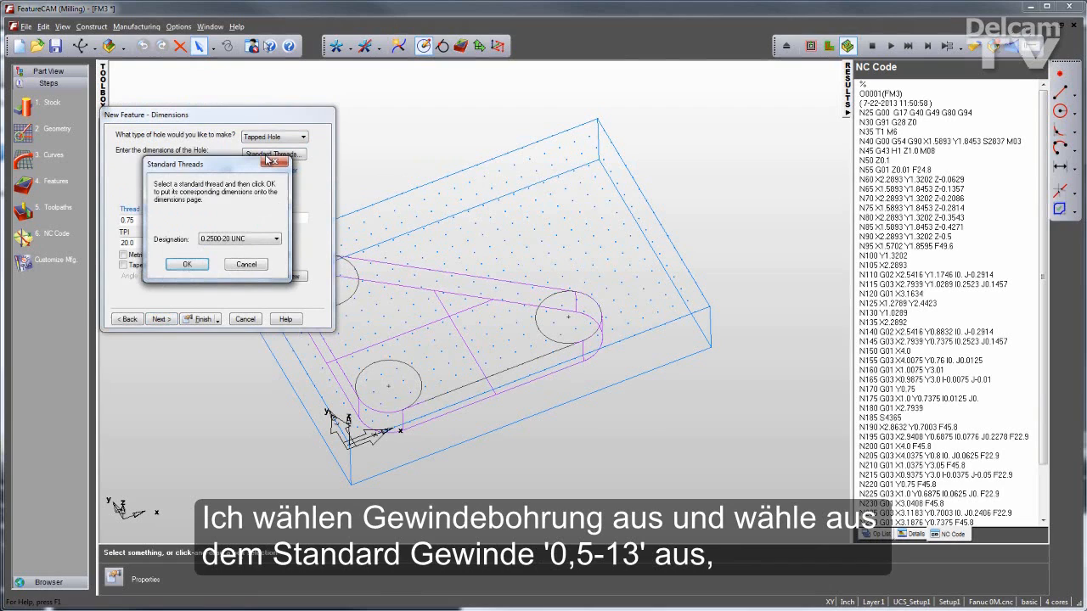
pyautogui.click(237, 242)
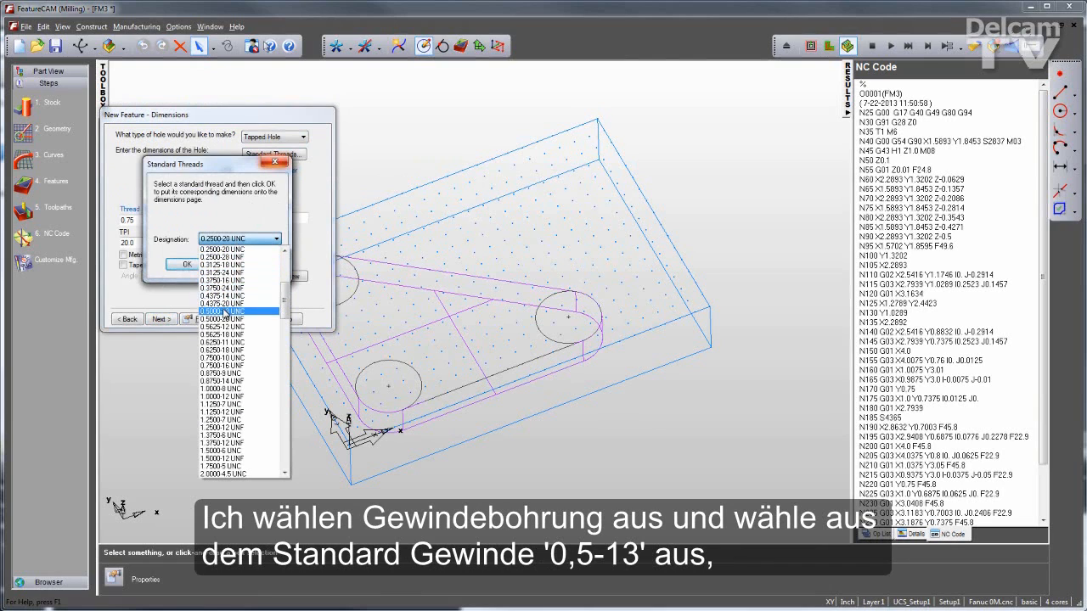
pyautogui.click(224, 311)
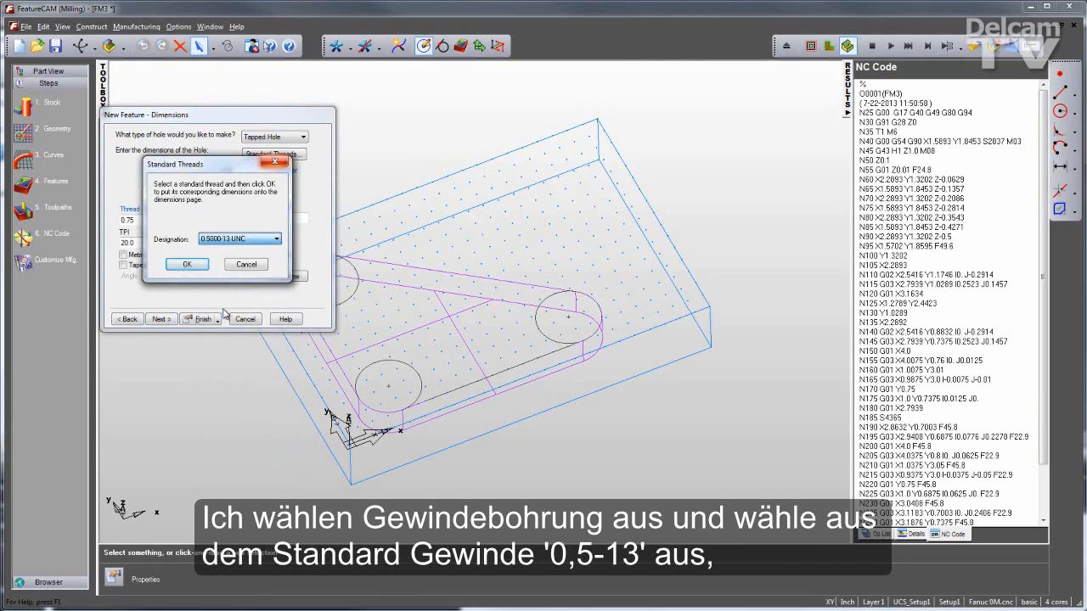
pyautogui.click(189, 264)
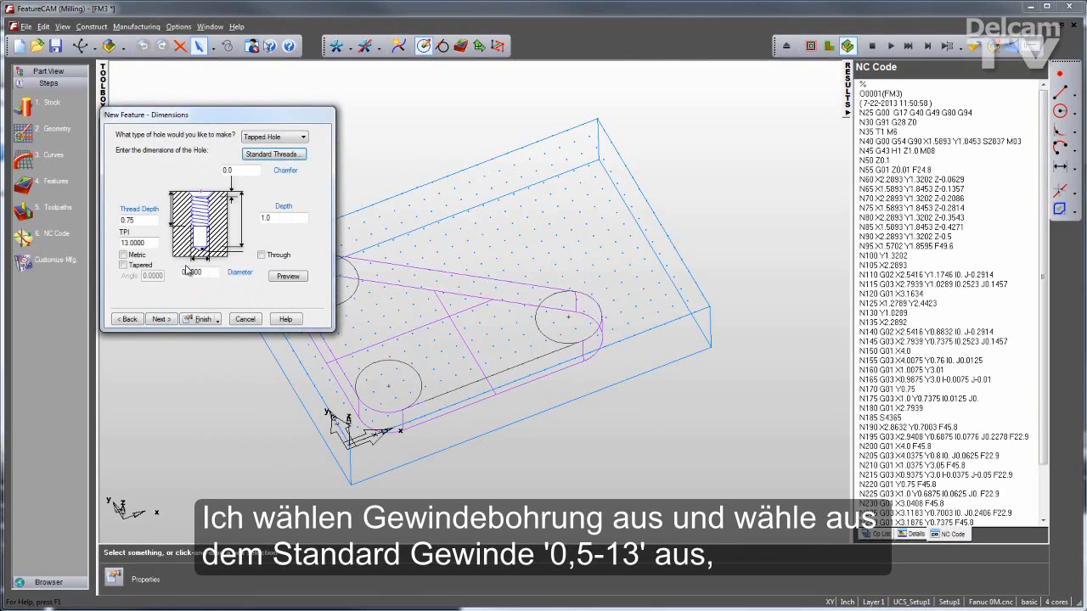
pyautogui.click(261, 254)
pyautogui.click(162, 321)
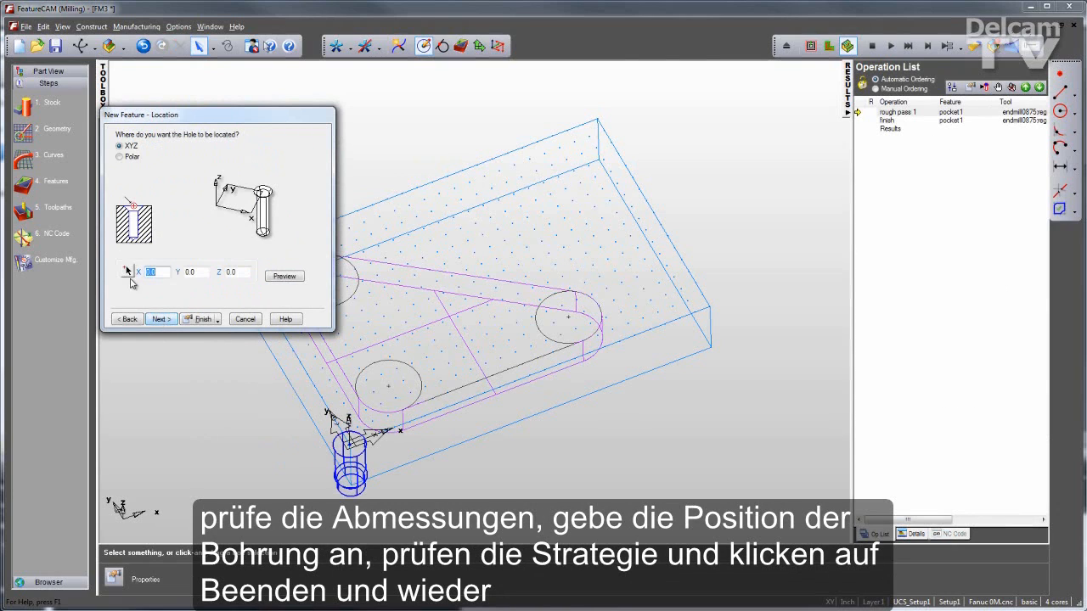
# Place the tapped hole at grid point X 4 1/2, Y 2 3/4 and create it with the drill-only strategy and cutting tap
pyautogui.click(129, 282)
pyautogui.click(542, 212)
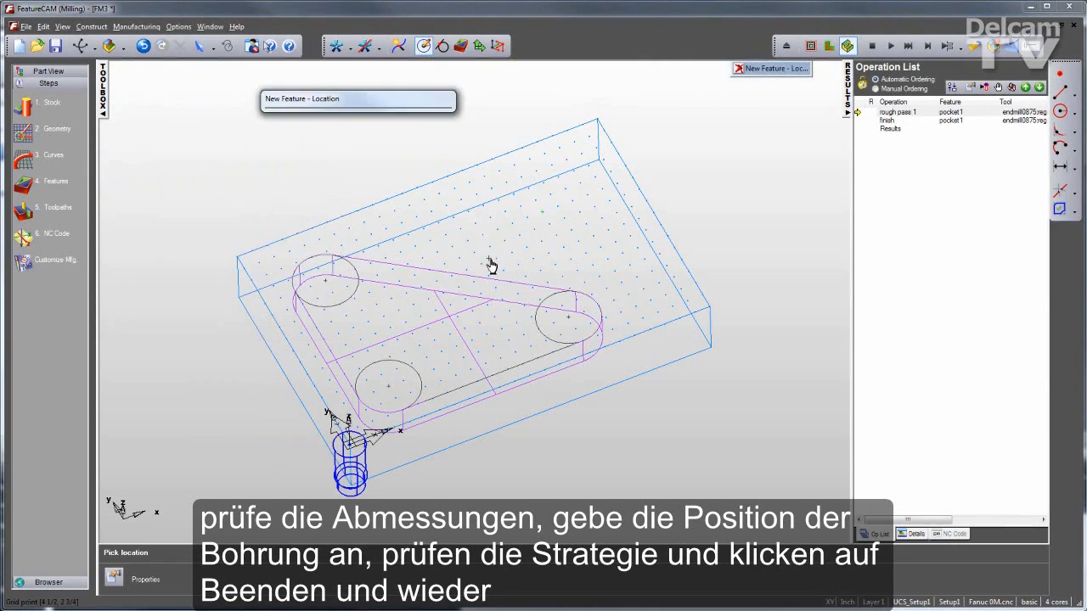
pyautogui.click(158, 320)
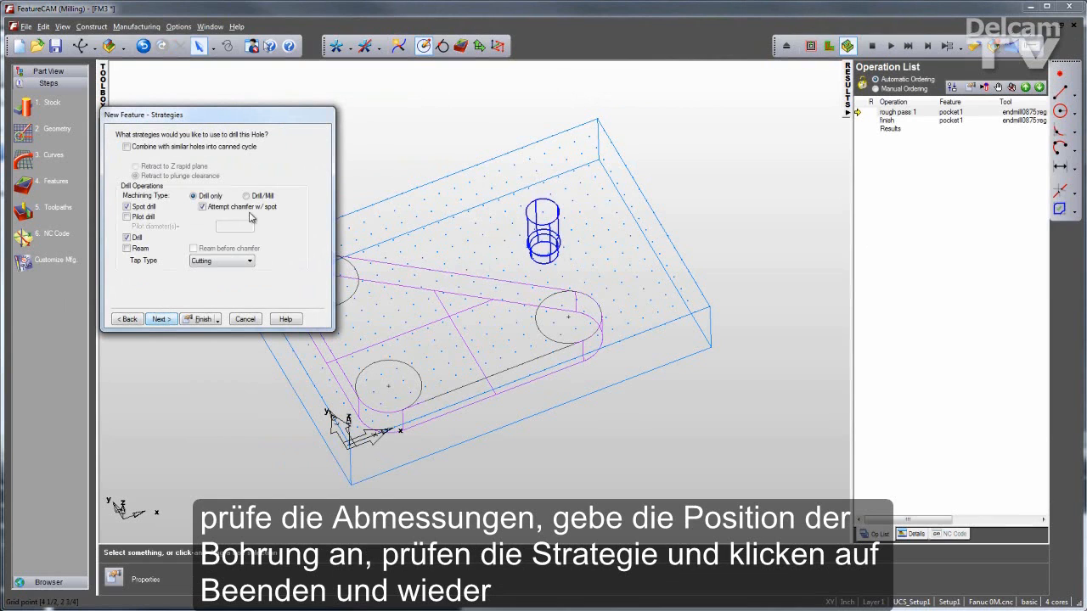
pyautogui.click(204, 319)
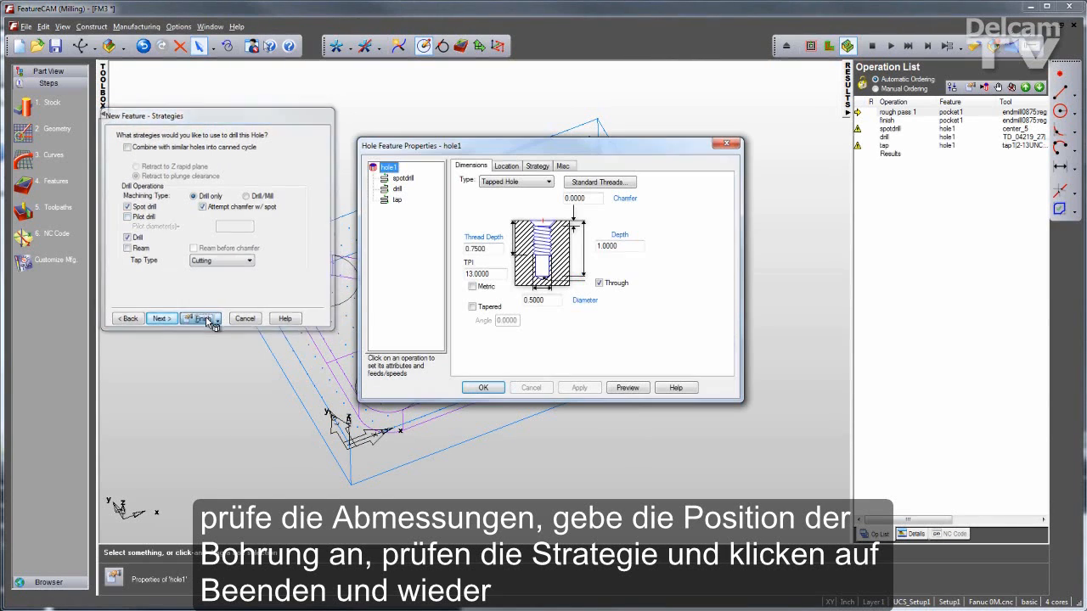
pyautogui.click(483, 386)
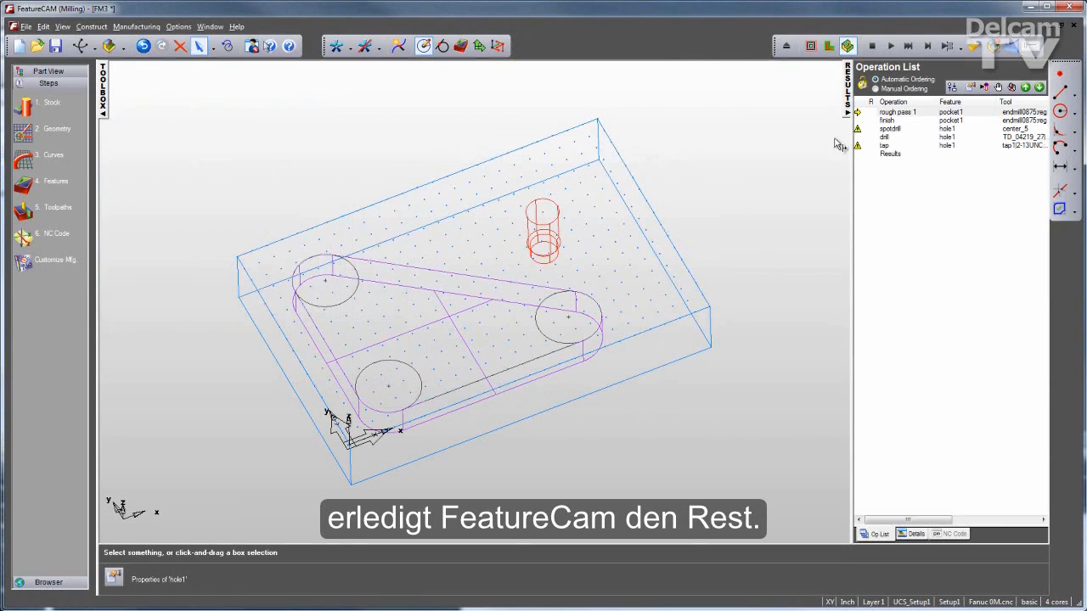
# Run the 3D solid simulation of the part with both the pocket and the tapped hole
pyautogui.click(890, 46)
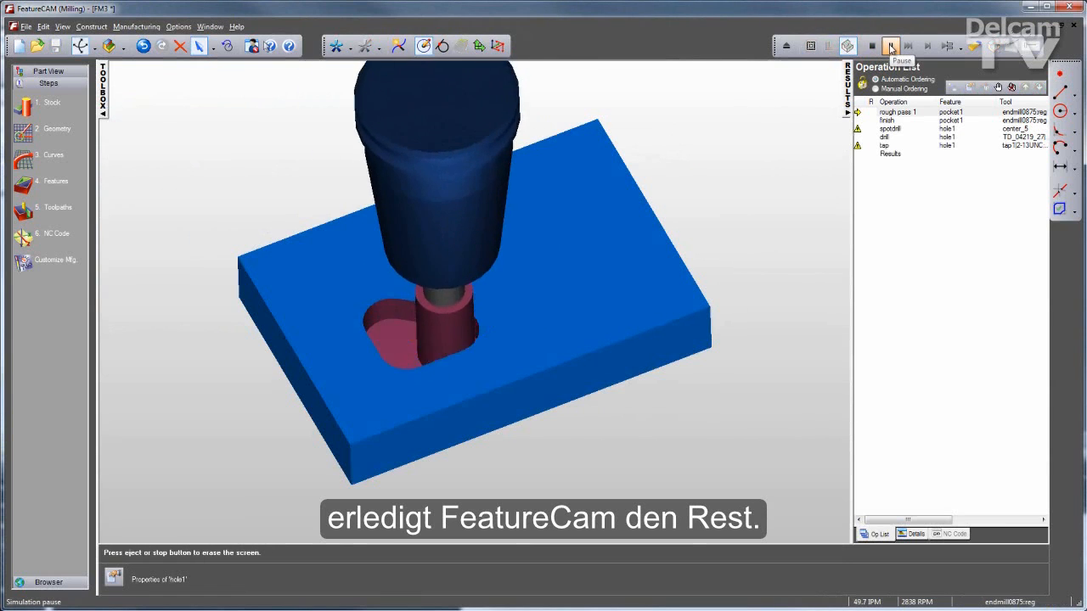